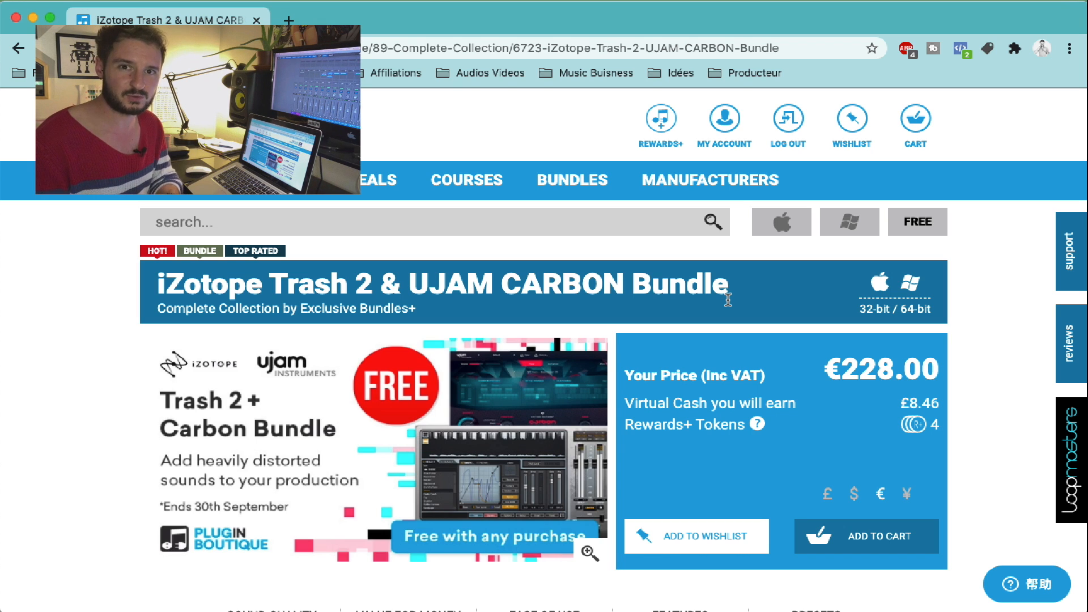
# - Switch to the CableGuys project in Logic Pro and play the drum arrangement from bar 1, stopping it after listening
pyautogui.click(33, 18)
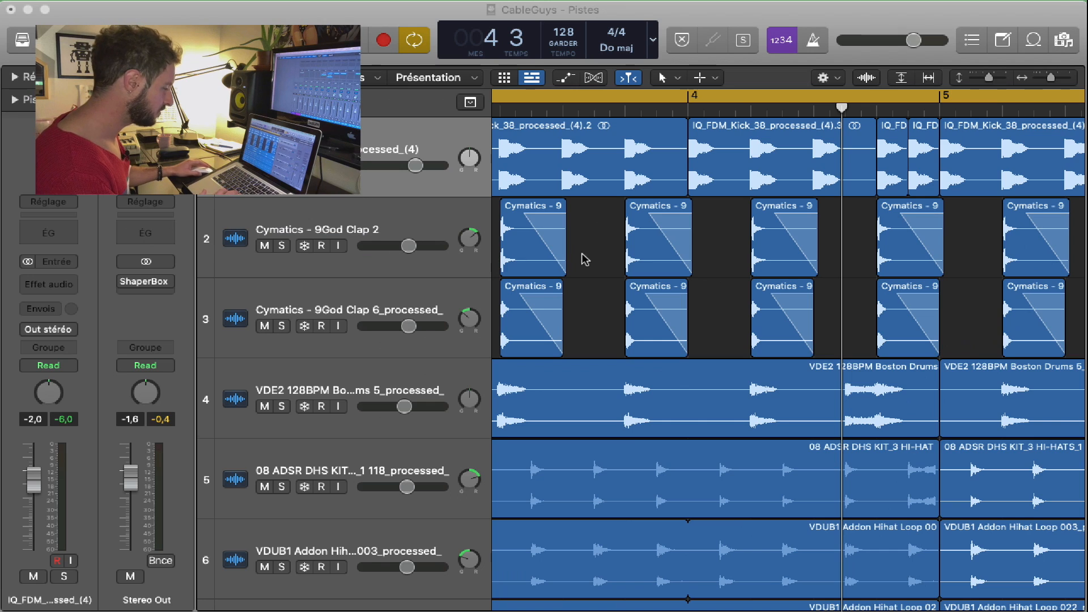
pyautogui.hscroll(-10, 586, 261)
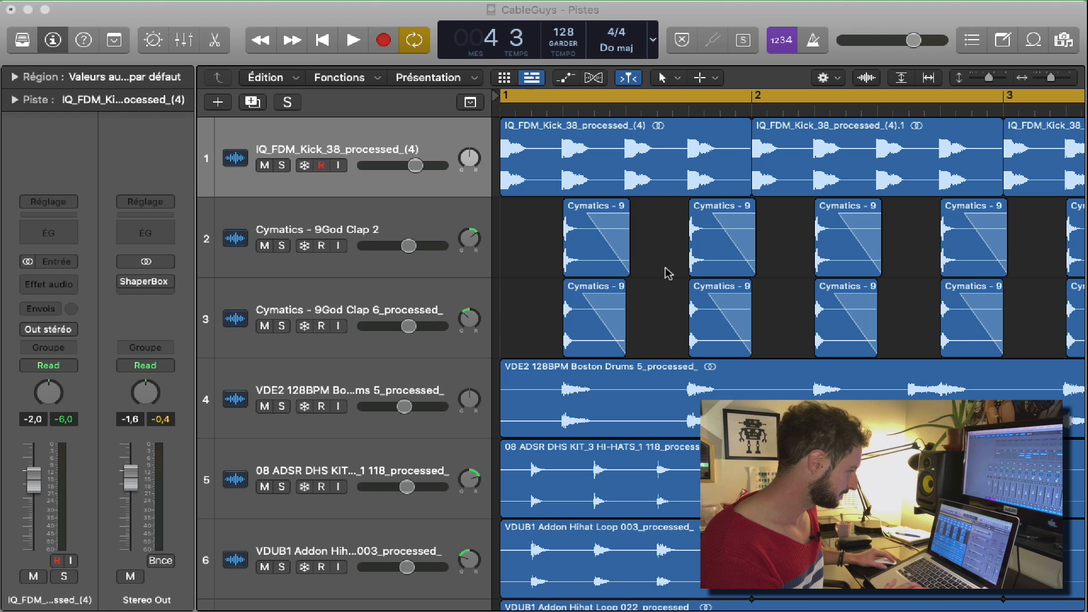
pyautogui.press('space')
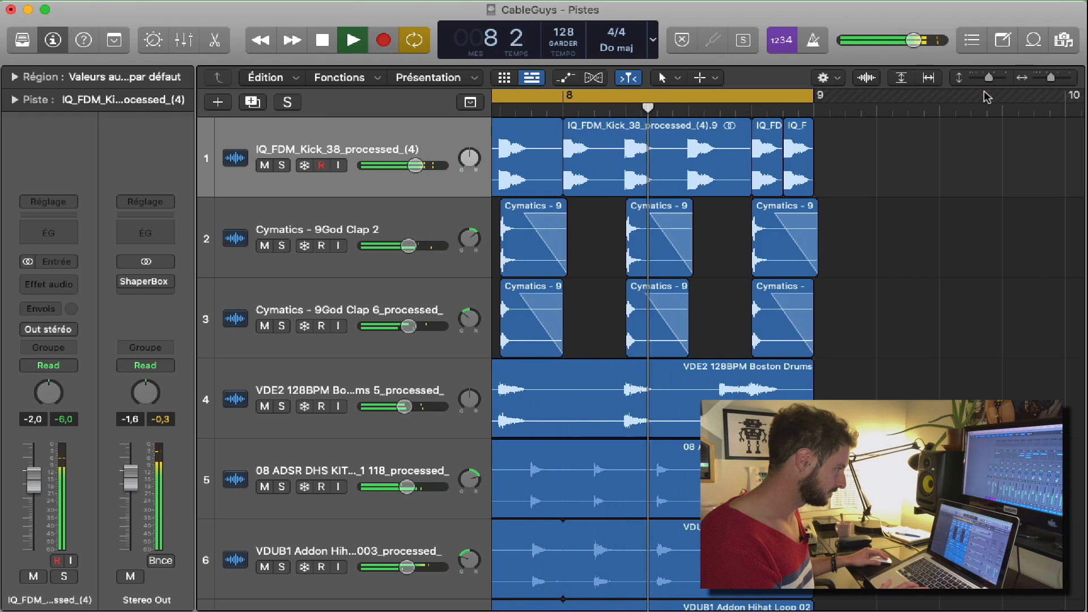
pyautogui.press('space')
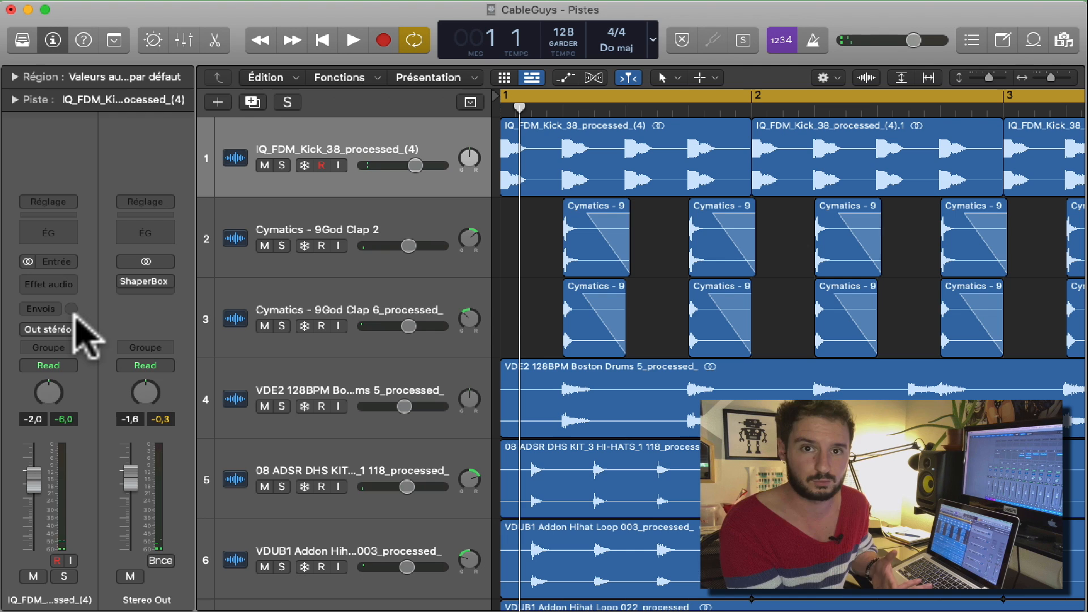
# - Open the ShaperBox plug-in on the Stereo Out channel and examine its preset library and its preset, sync and scaling options
pyautogui.click(144, 282)
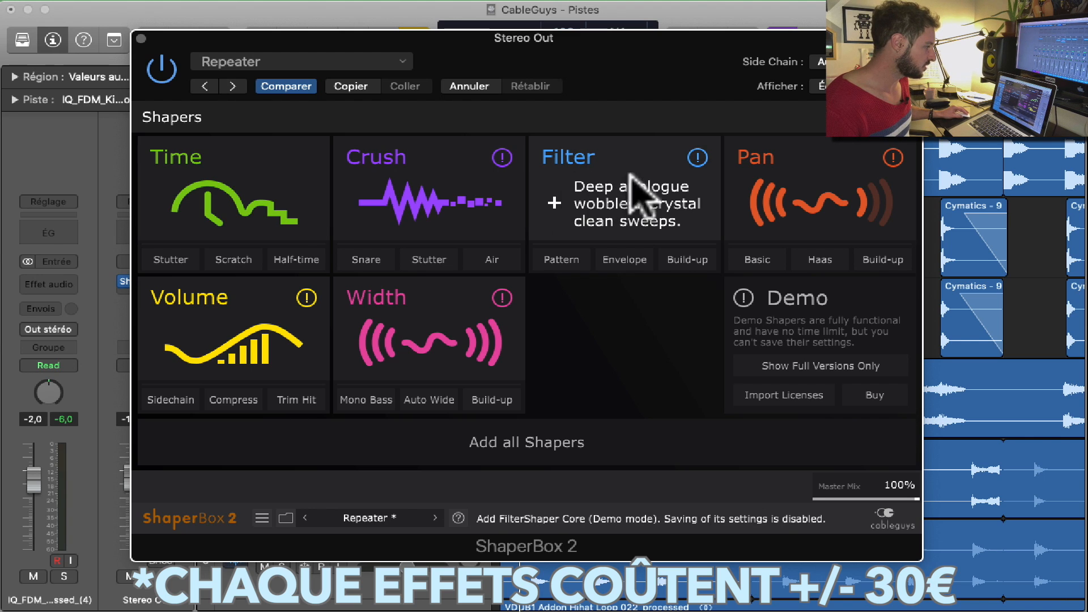
pyautogui.click(285, 518)
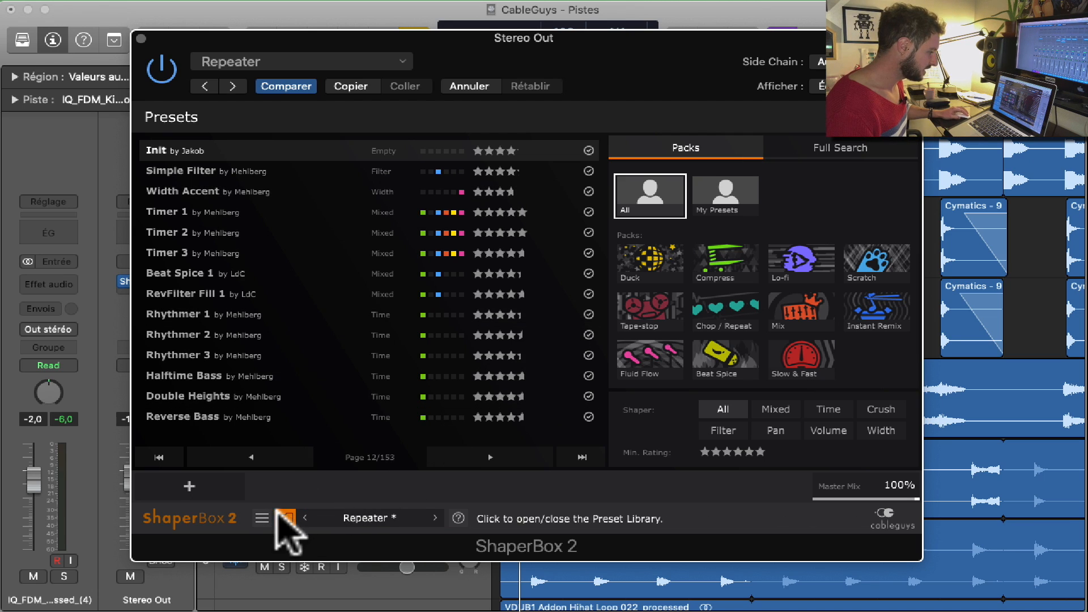
pyautogui.click(283, 518)
pyautogui.click(282, 517)
pyautogui.click(262, 518)
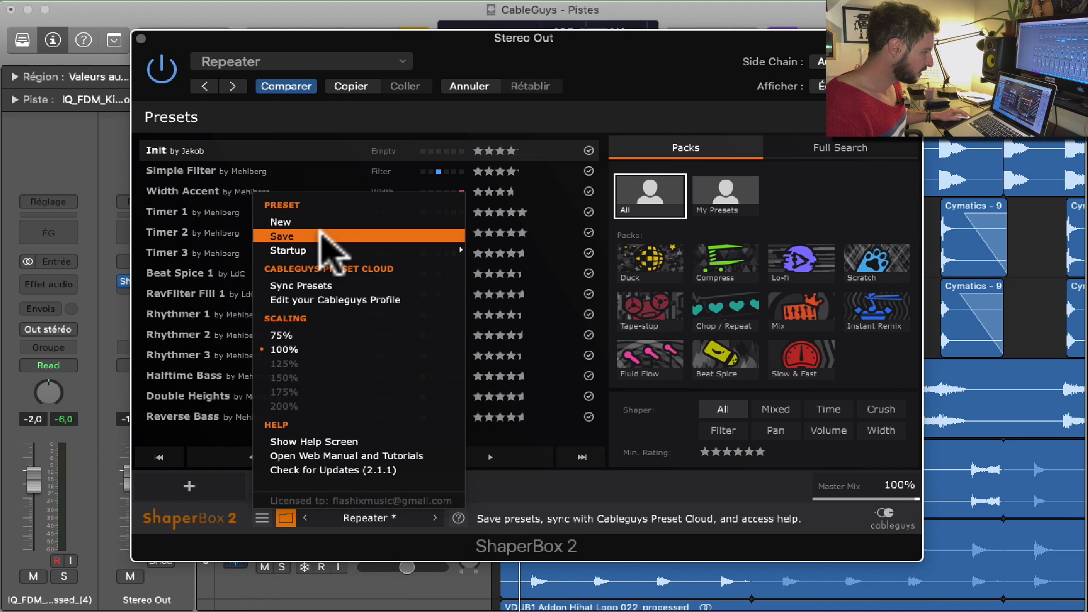
pyautogui.moveTo(319, 249)
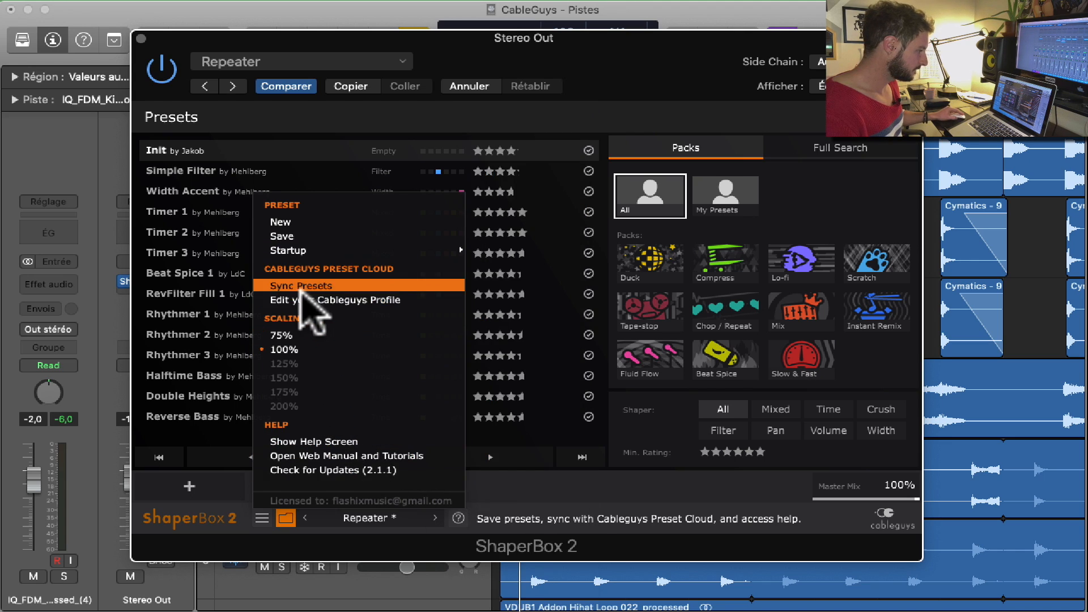
pyautogui.click(269, 517)
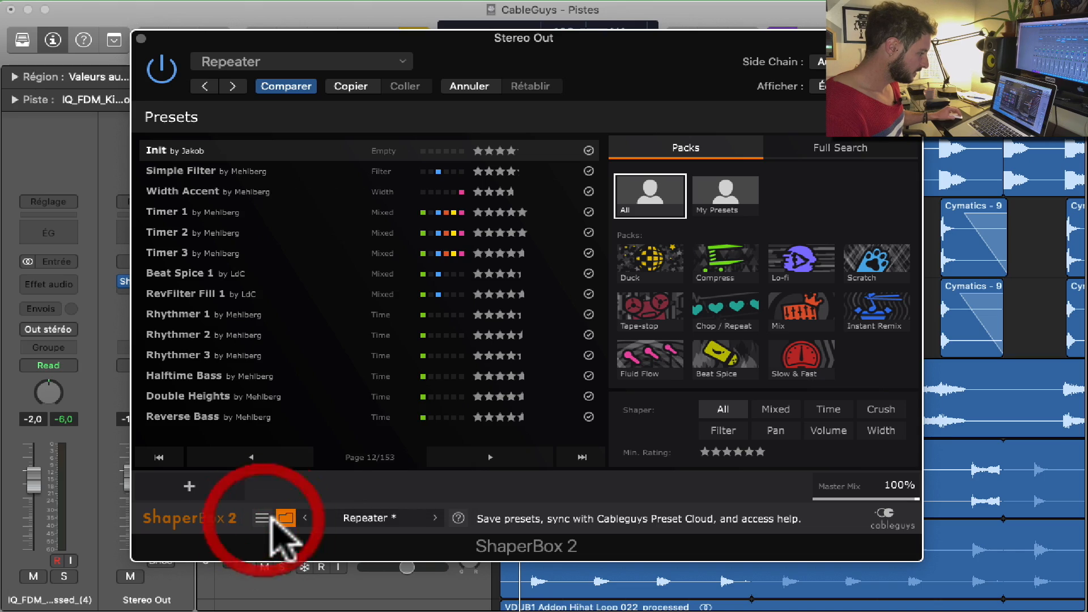
pyautogui.click(286, 517)
pyautogui.click(285, 517)
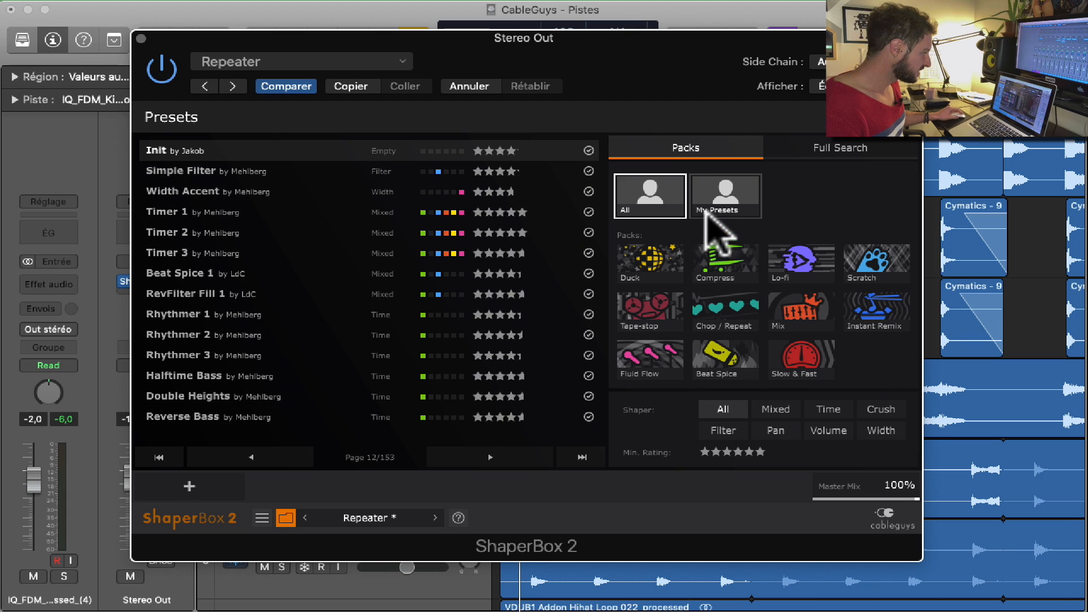
# - Show the Duck pack in the preset library and load its Pan Duck preset
pyautogui.click(652, 262)
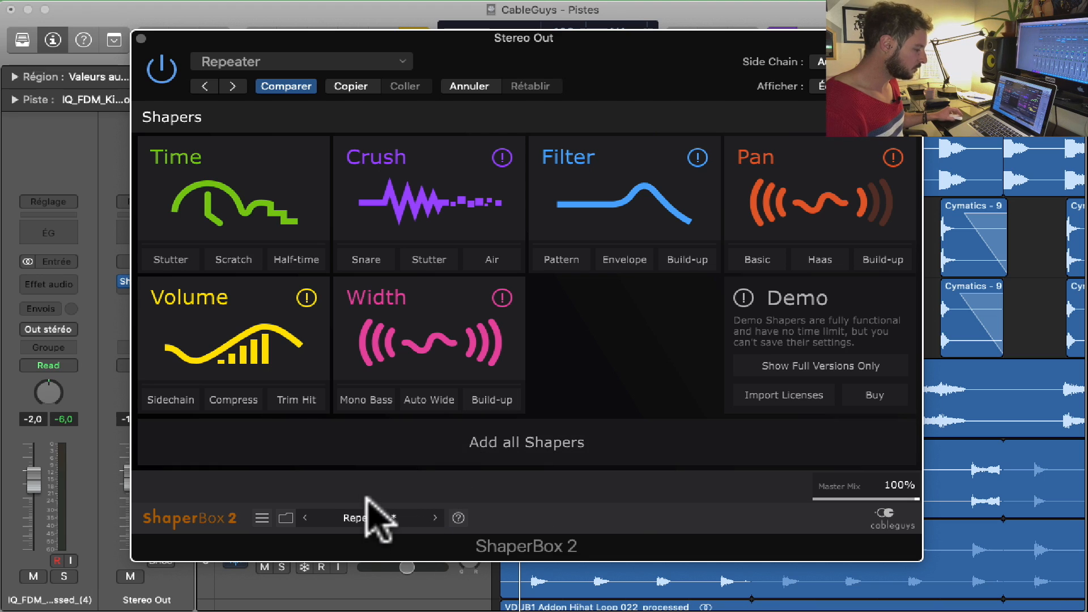
pyautogui.click(286, 519)
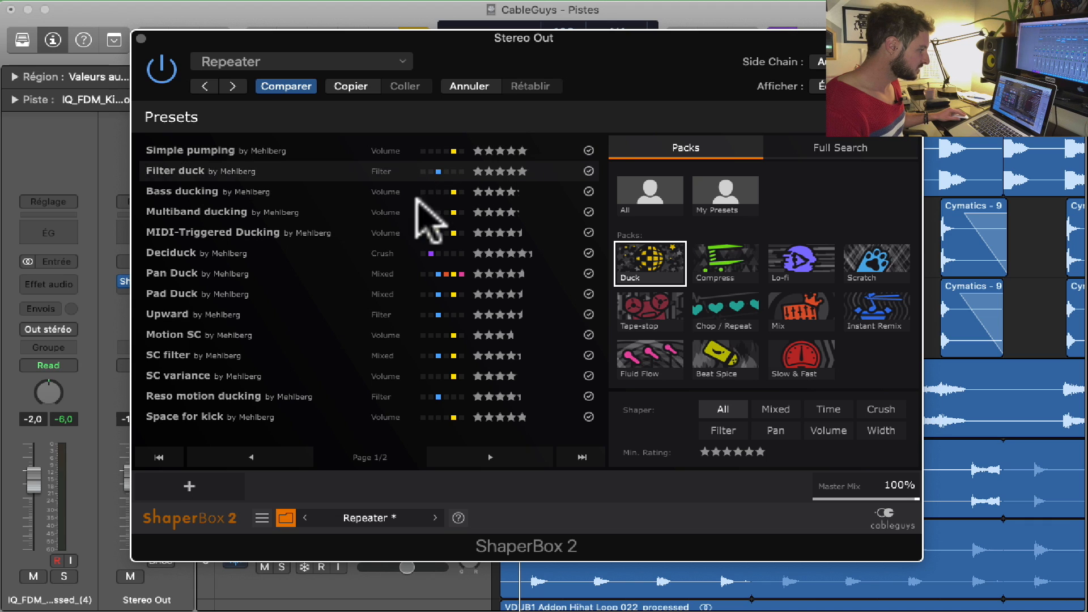
pyautogui.click(189, 486)
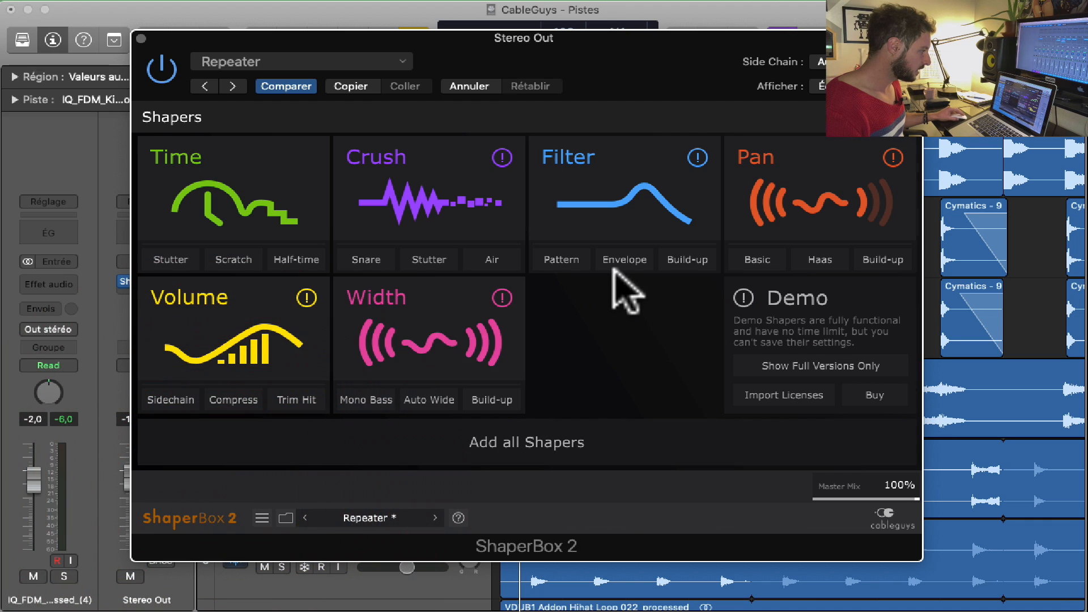
pyautogui.click(285, 517)
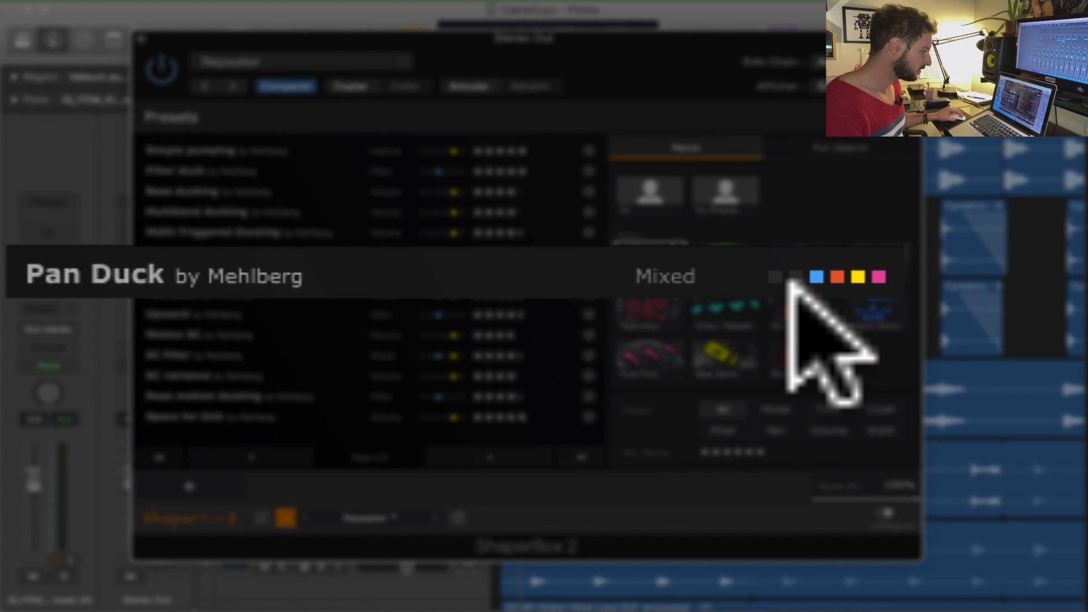
pyautogui.click(442, 274)
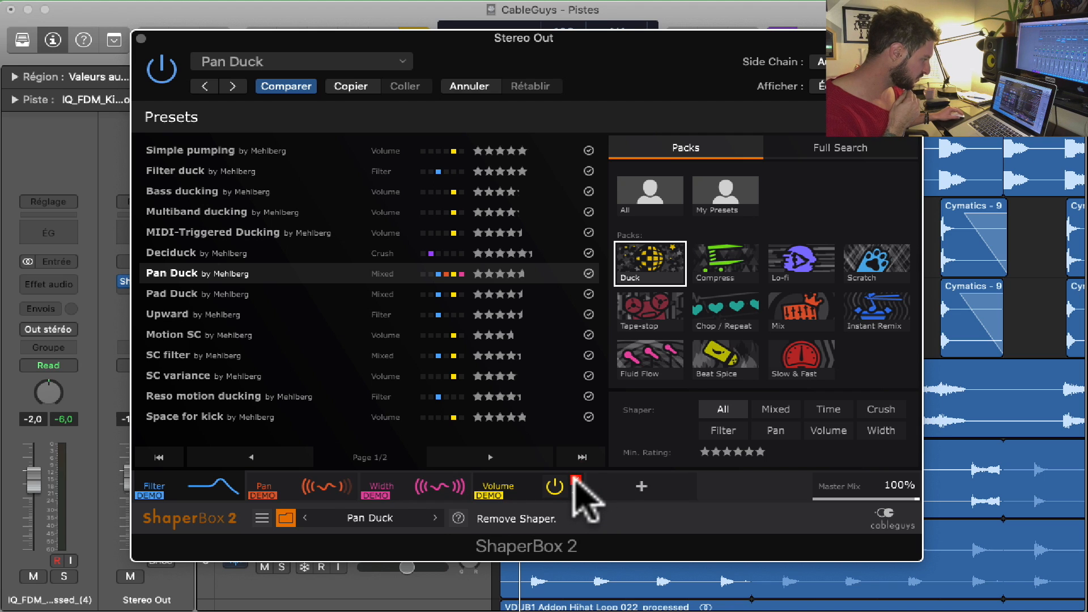
# - Remove the Volume, Width, Pan and Filter shapers loaded by the preset
pyautogui.click(575, 480)
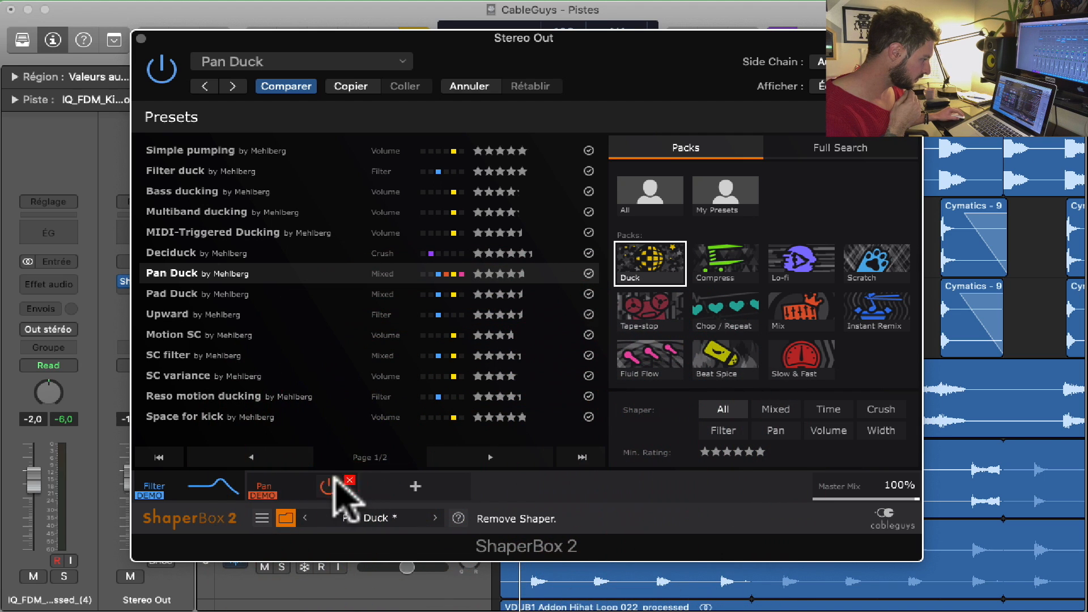
pyautogui.click(348, 480)
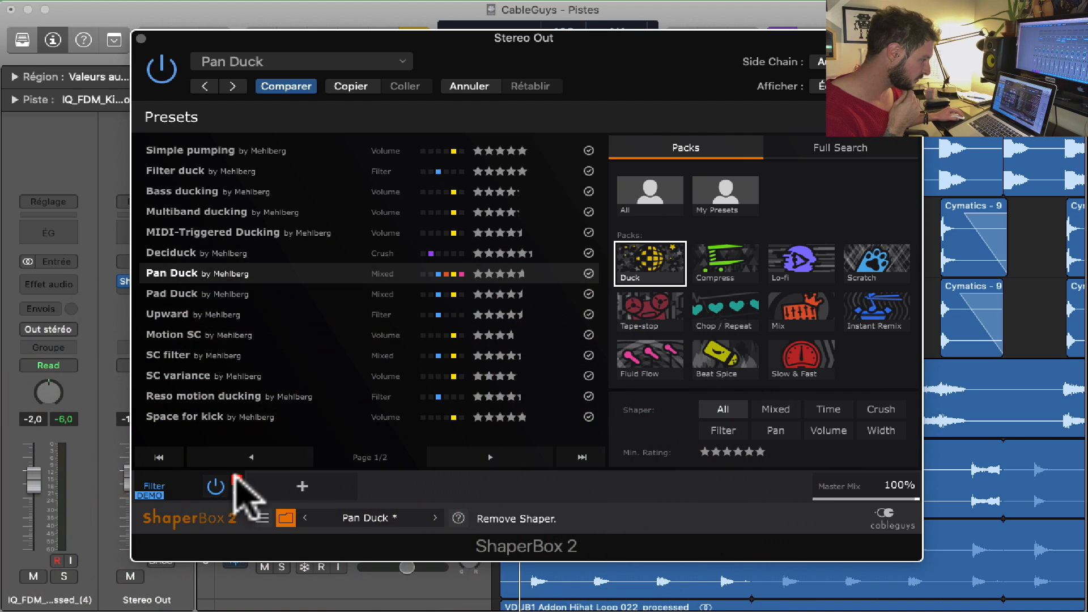
pyautogui.click(235, 479)
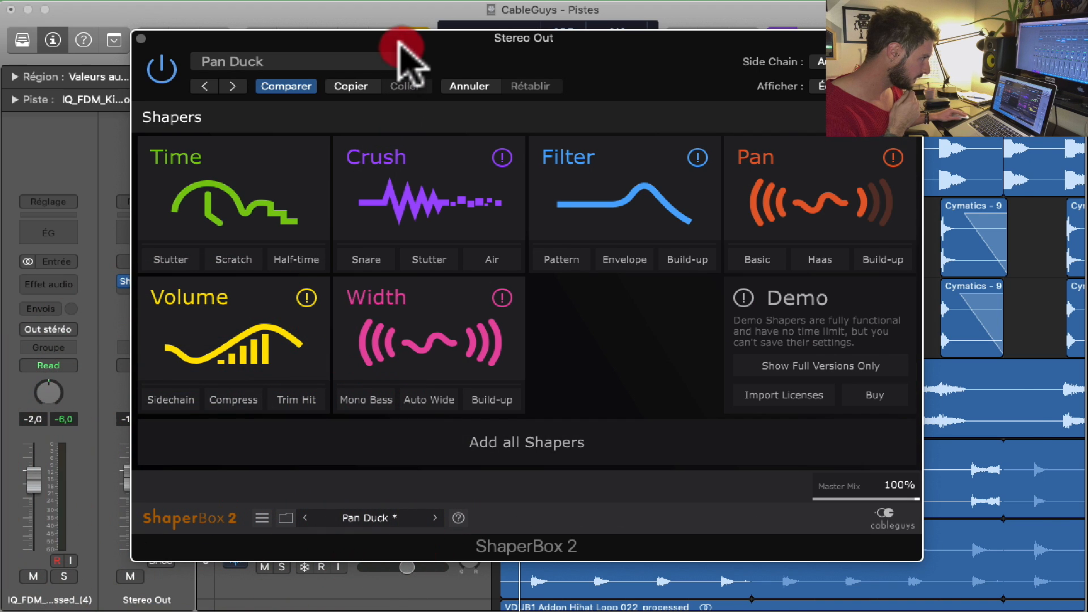
# - Add a Time shaper to the empty rack and reposition the plug-in window over the arrangement
pyautogui.moveTo(400, 42); pyautogui.dragTo(518, 16)
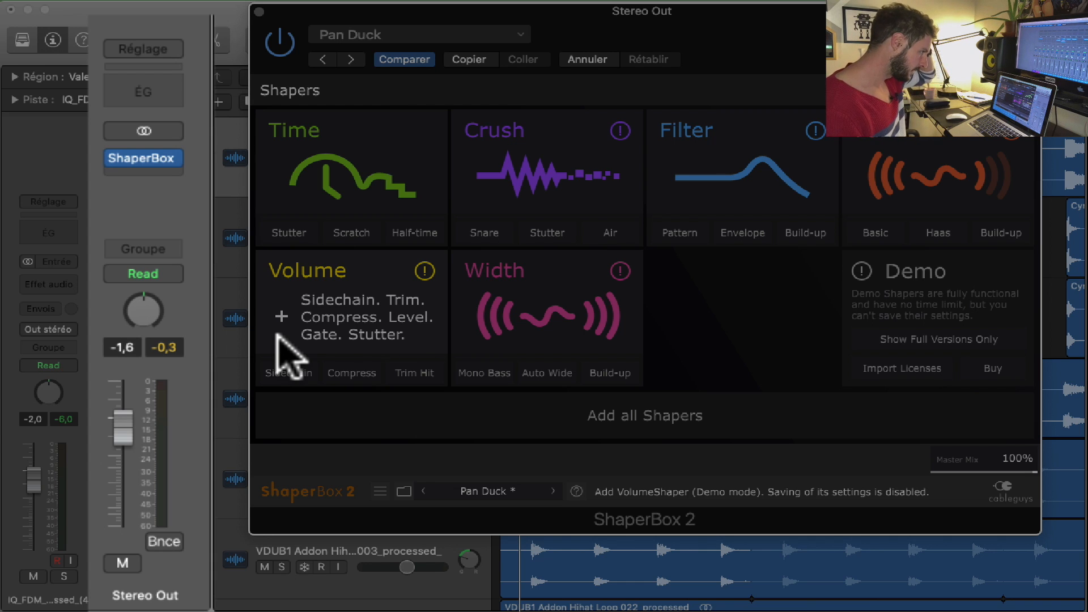
pyautogui.click(335, 147)
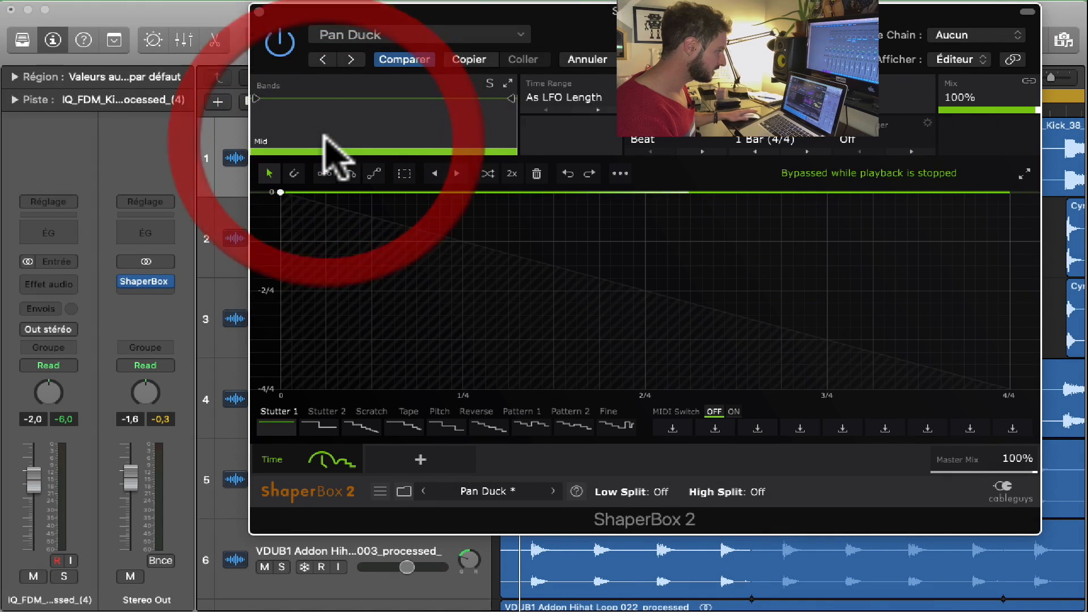
pyautogui.moveTo(544, 15); pyautogui.dragTo(488, 24)
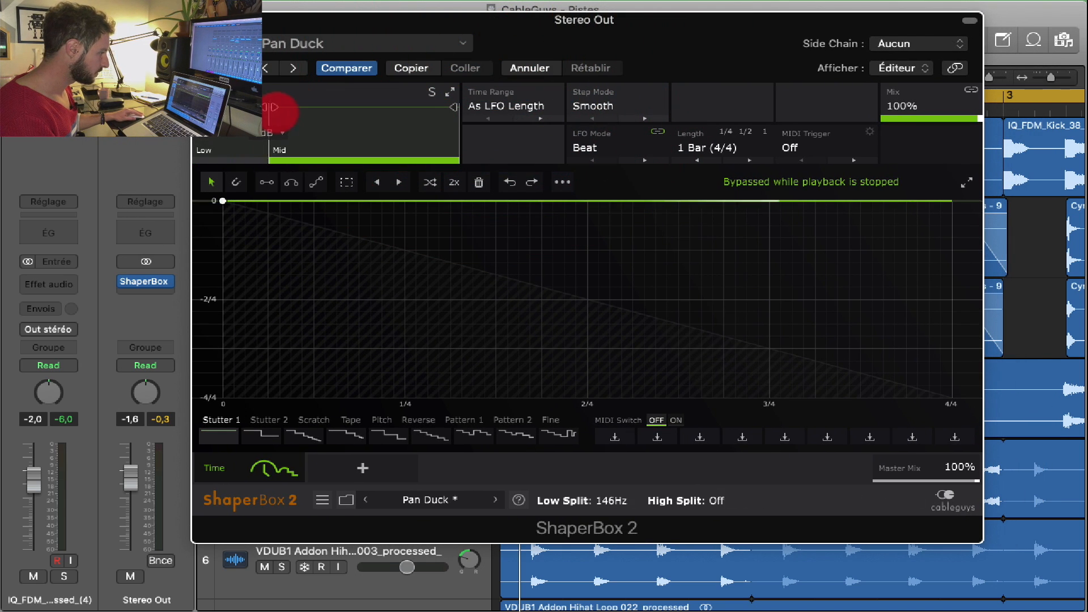
# - Try splitting the Time shaper into bands at about 153 Hz and 1.08 kHz, and reset both splits to Off
pyautogui.moveTo(276, 113); pyautogui.dragTo(277, 112)
pyautogui.moveTo(444, 108); pyautogui.dragTo(438, 113)
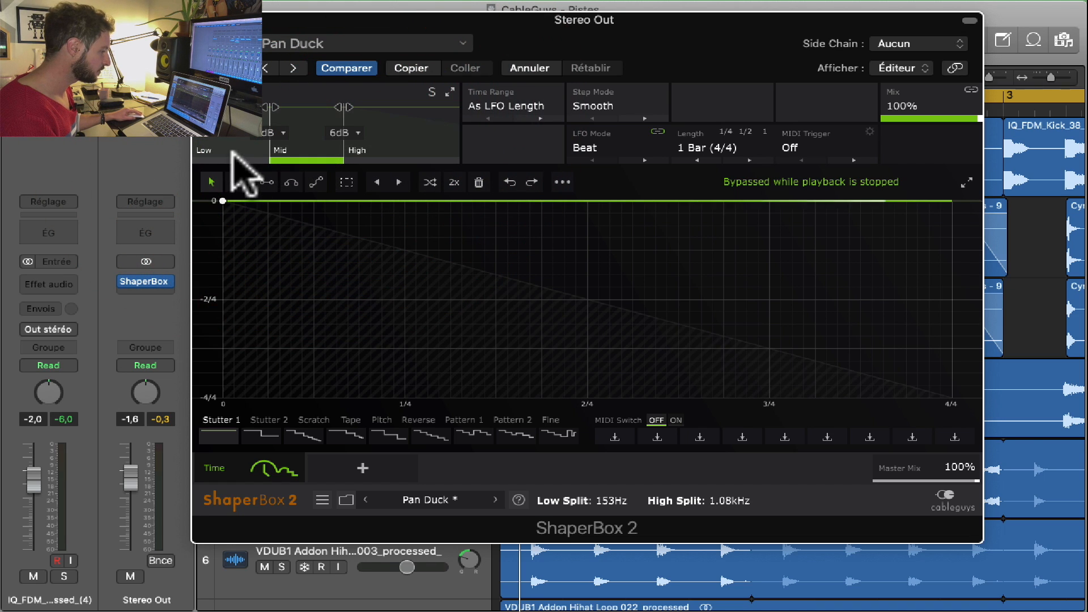
pyautogui.moveTo(219, 108); pyautogui.dragTo(194, 108)
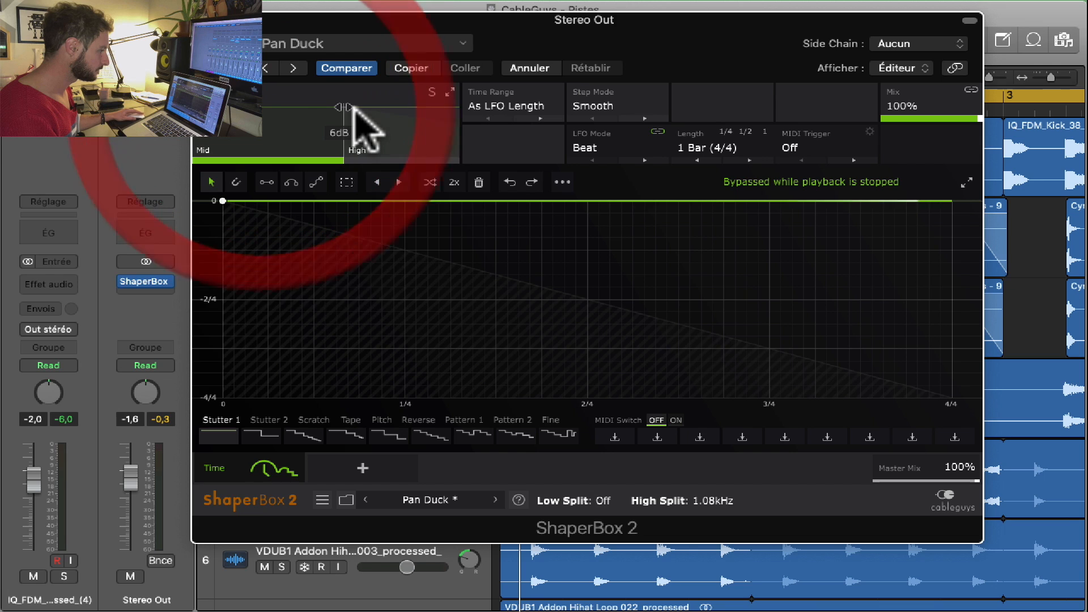
pyautogui.moveTo(353, 110); pyautogui.dragTo(459, 112)
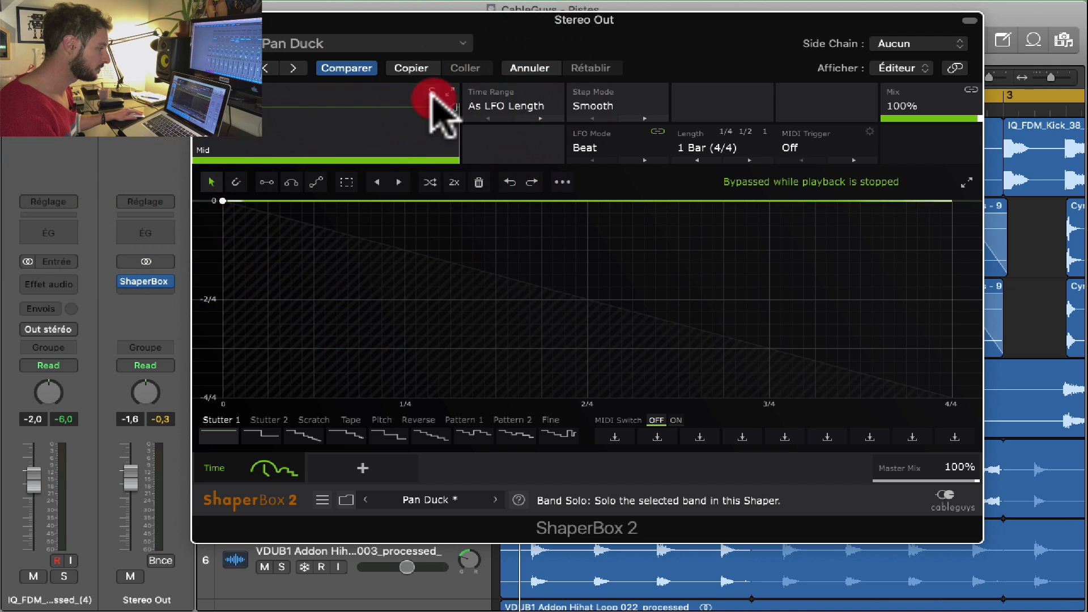
# - Examine the Time shaper's large spectrum view and its Time Range, Step Mode, LFO Mode, Length and MIDI Trigger options
pyautogui.click(452, 91)
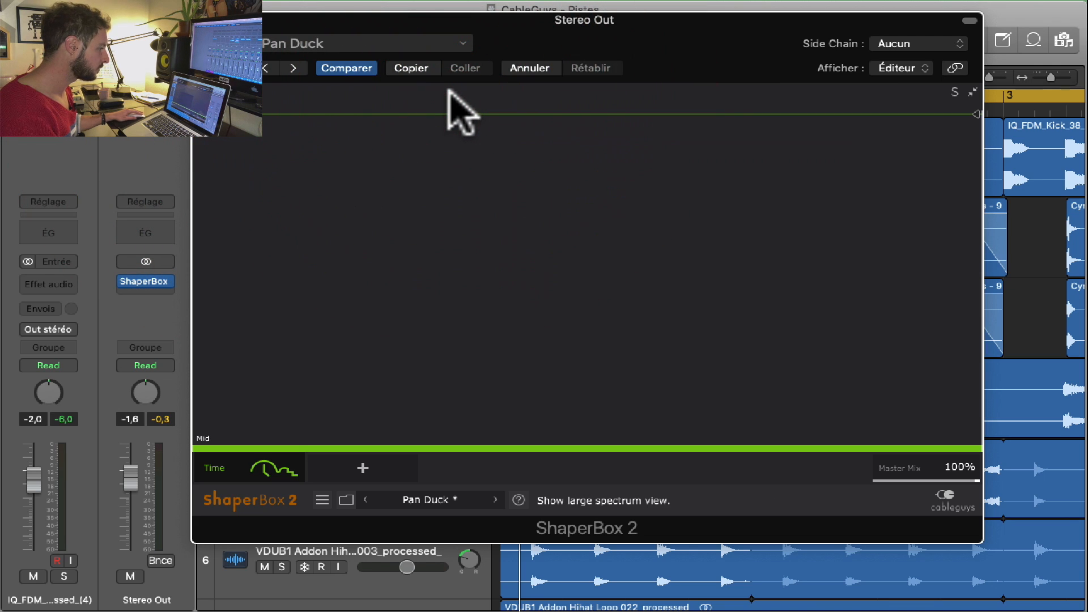
pyautogui.click(973, 92)
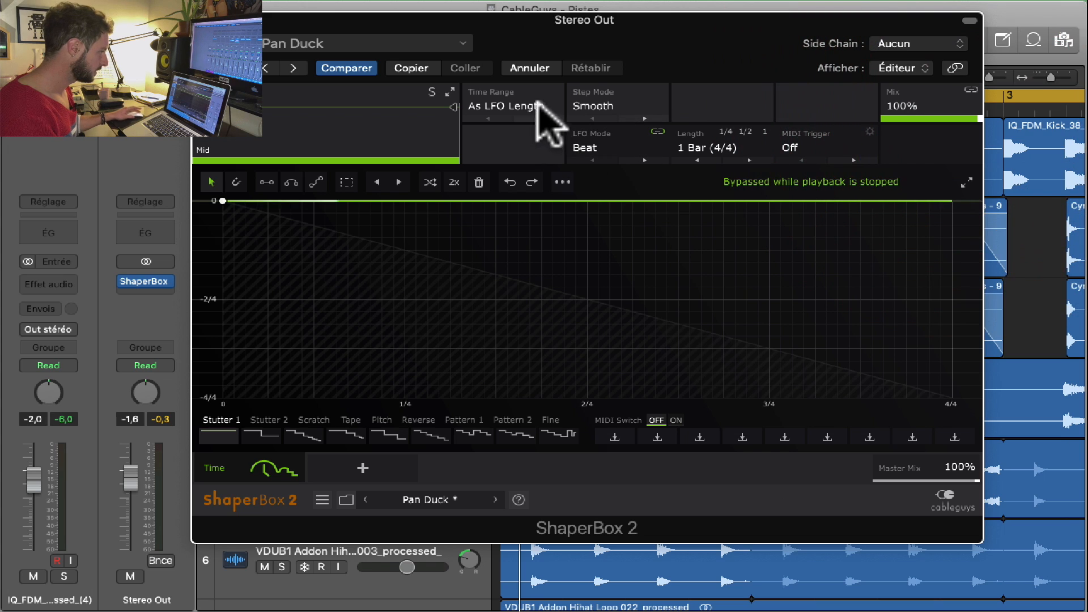
pyautogui.click(505, 106)
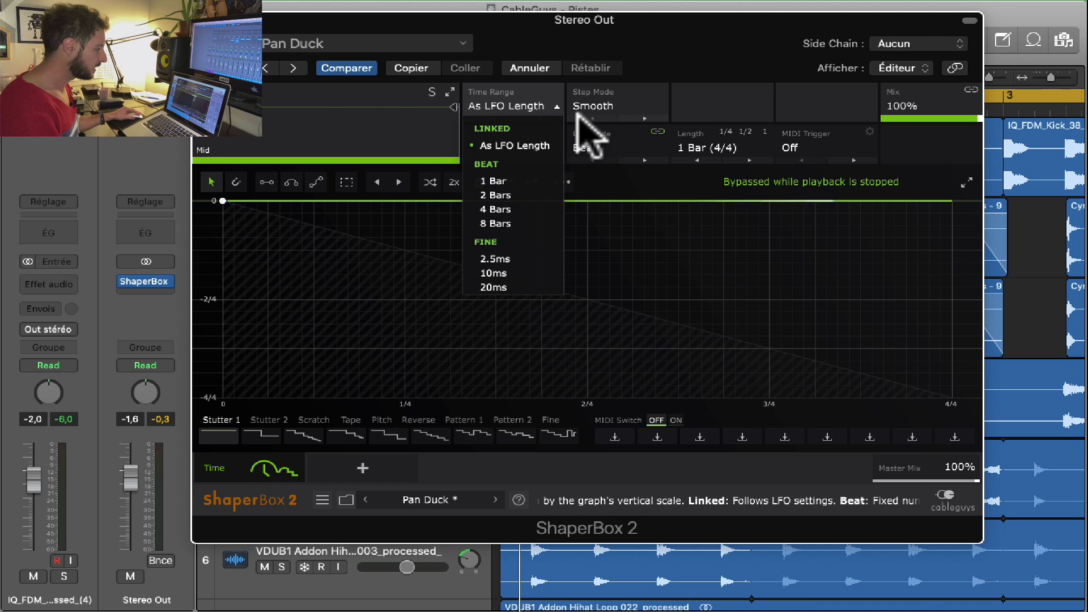
pyautogui.click(593, 106)
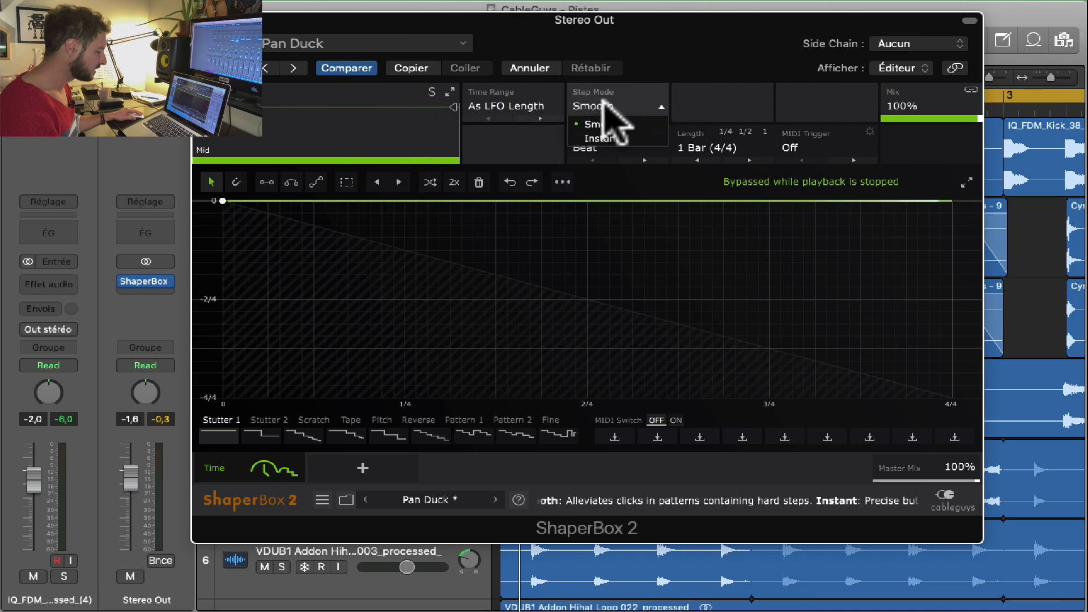
pyautogui.click(615, 148)
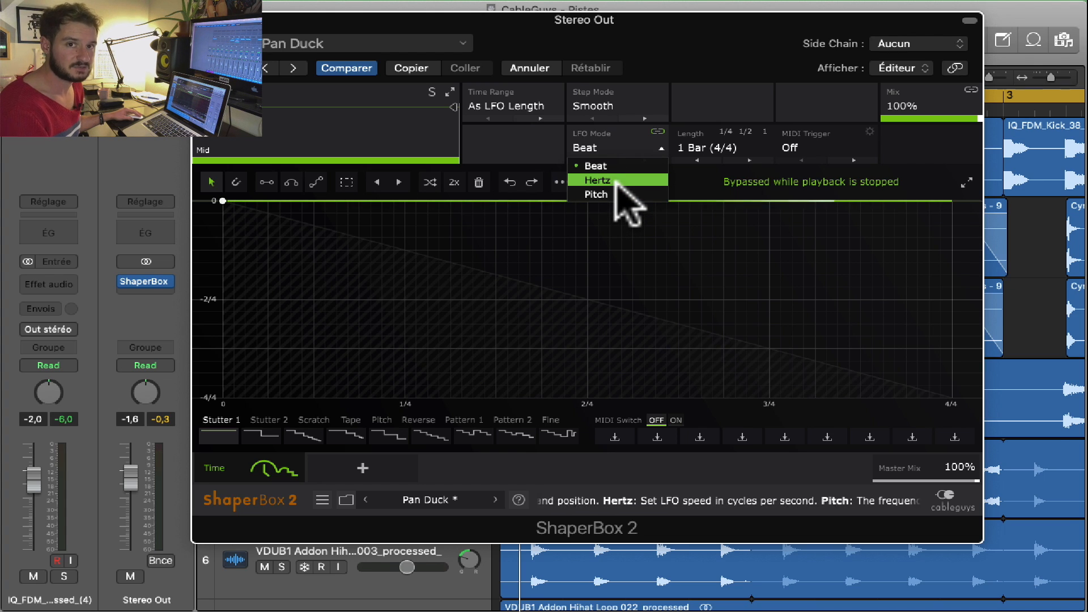
pyautogui.click(652, 149)
pyautogui.click(711, 146)
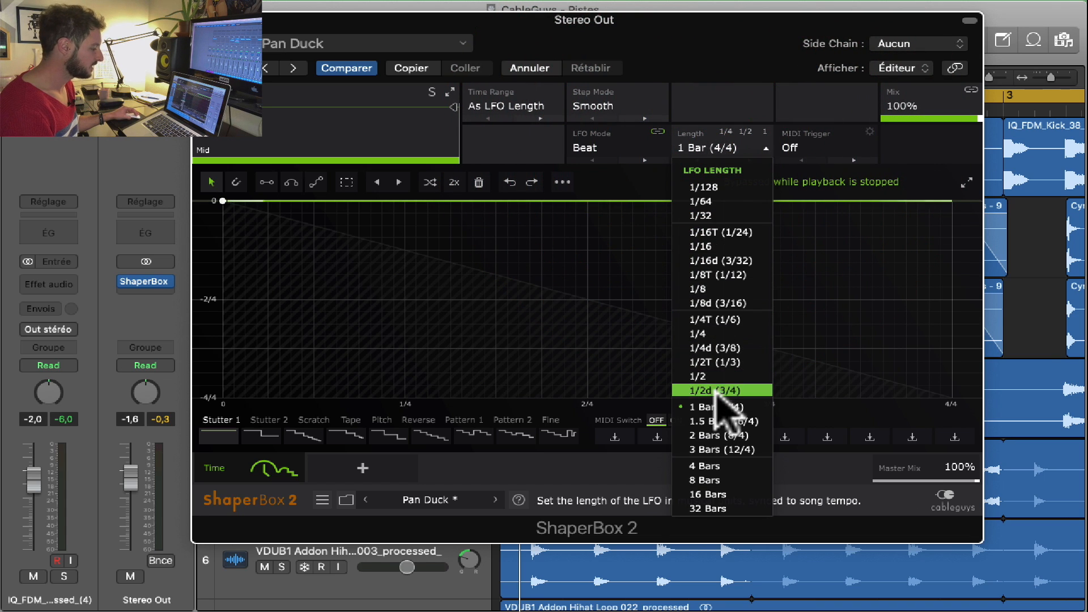
pyautogui.click(735, 136)
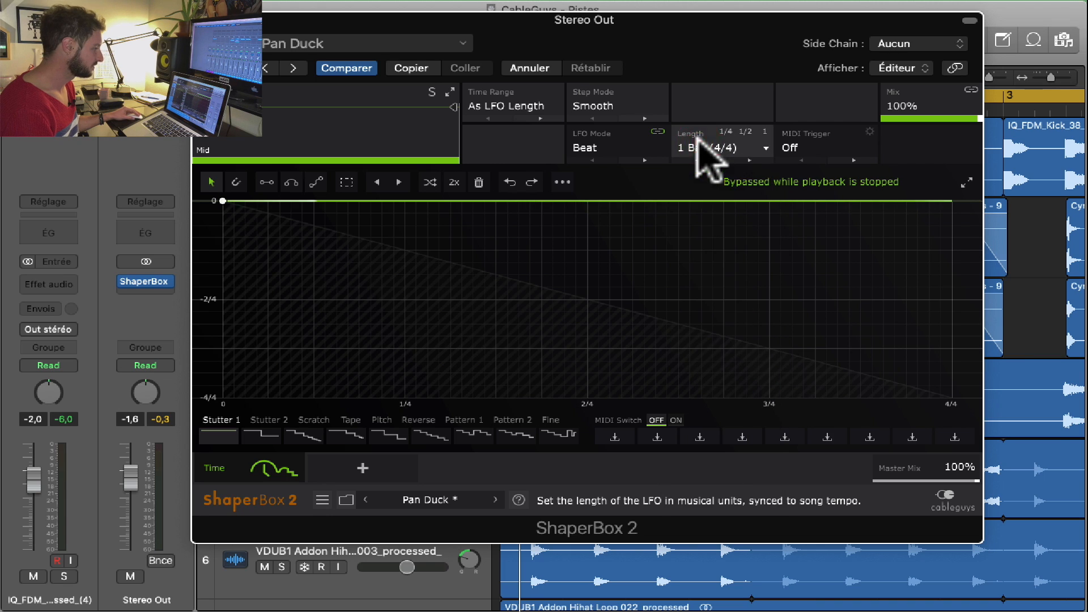
pyautogui.click(825, 148)
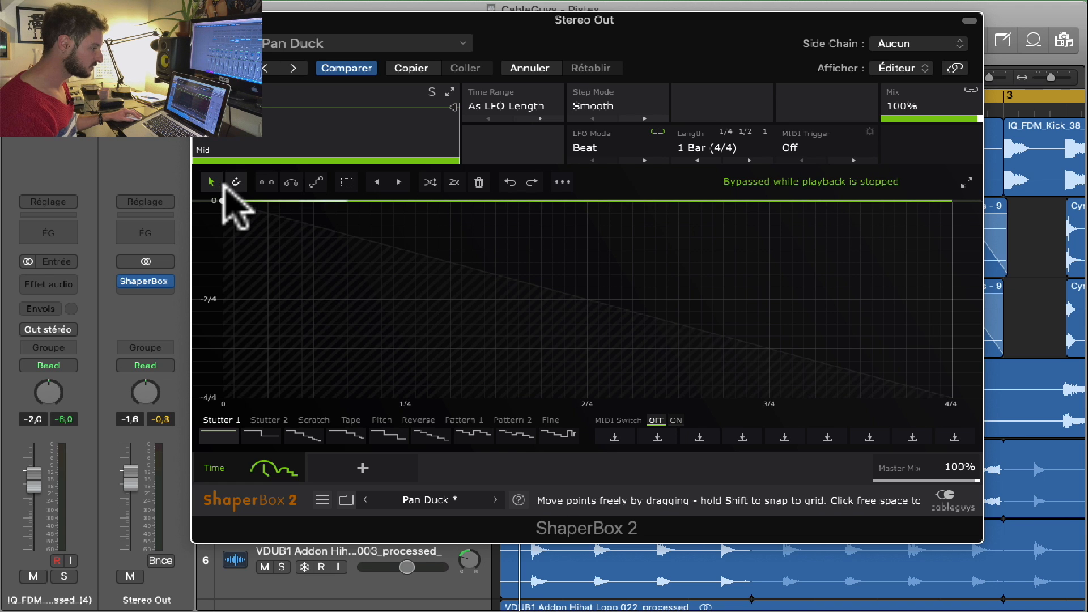
# - Try the drawing tools on the Time shaper's graph by adding several sloped line segments, and clear the curve
pyautogui.click(236, 183)
pyautogui.moveTo(250, 275); pyautogui.dragTo(397, 312)
pyautogui.click(266, 182)
pyautogui.moveTo(290, 250); pyautogui.dragTo(485, 359)
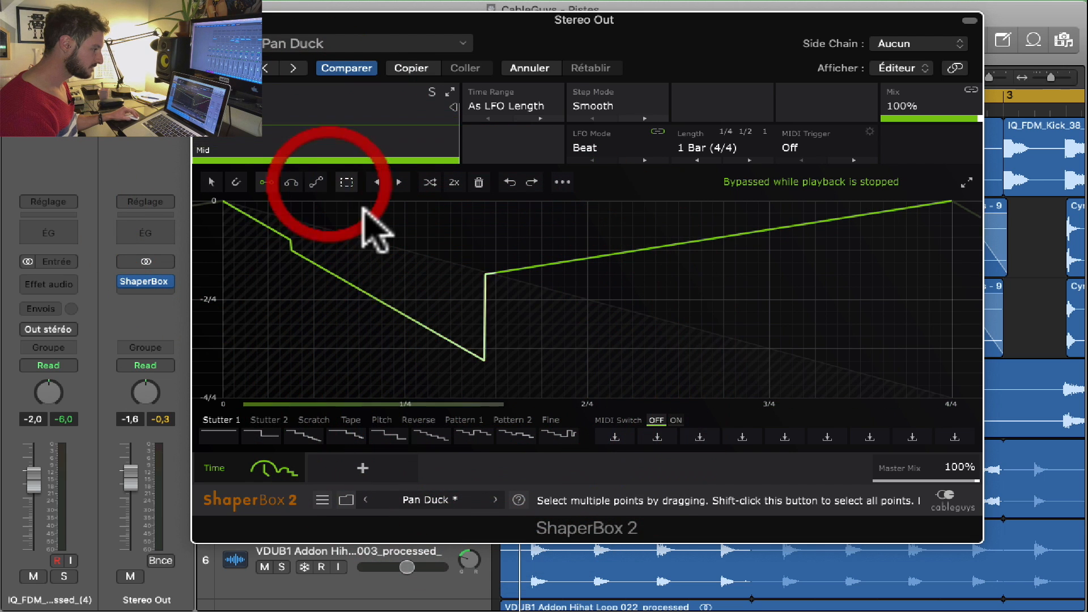
pyautogui.moveTo(372, 226)
pyautogui.mouseDown()
pyautogui.moveTo(689, 393)
pyautogui.moveTo(712, 384)
pyautogui.mouseUp()
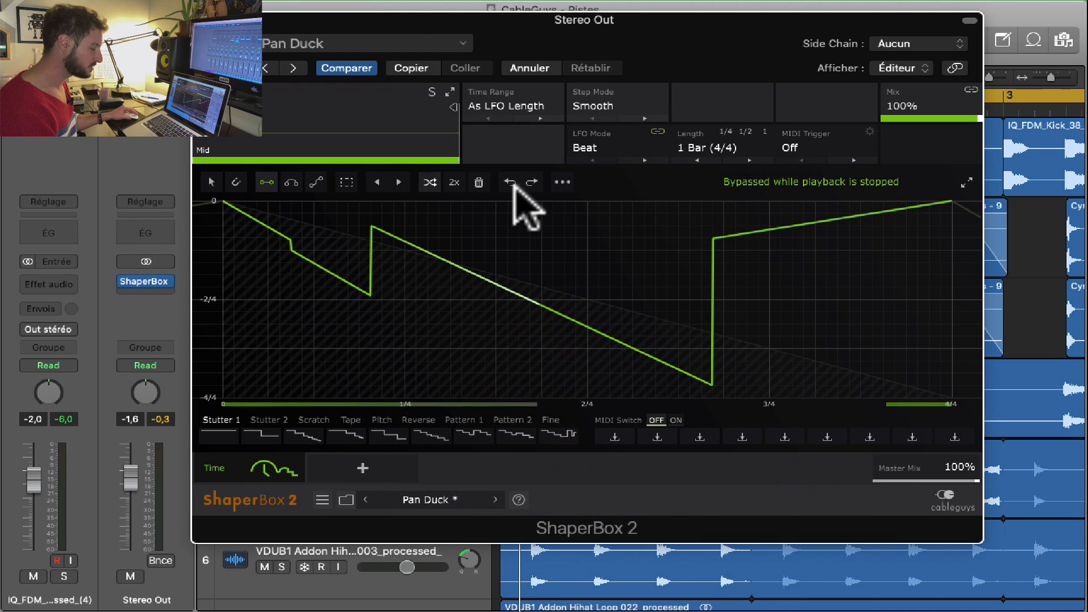
pyautogui.click(478, 182)
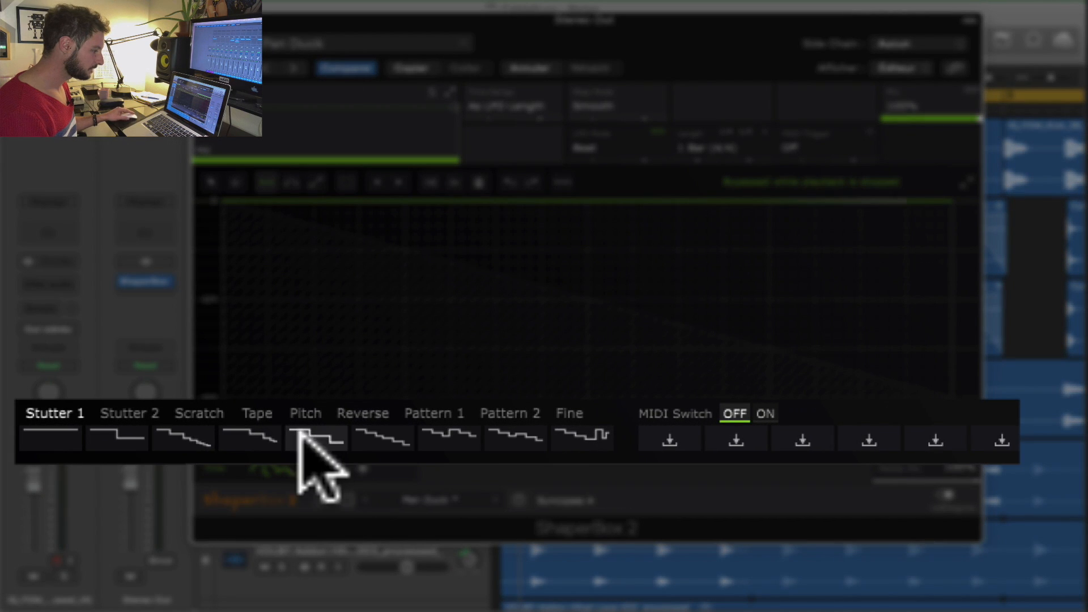
# - Examine the wave presets in the Stutter 2, Scratch, Tape, Pitch, Reverse, Pattern 1, Pattern 2 and Fine categories
pyautogui.click(124, 420)
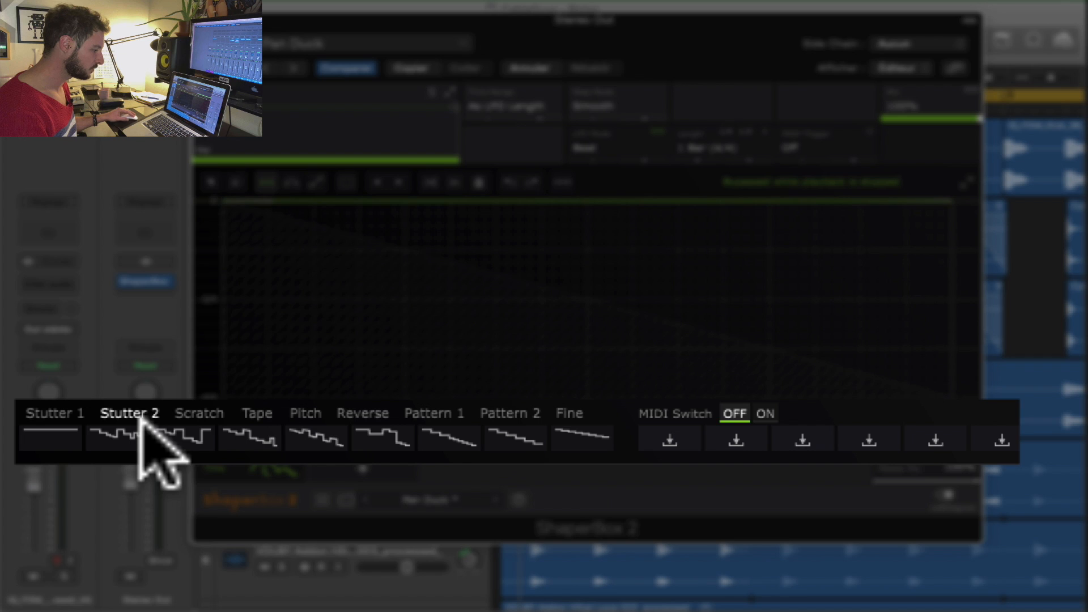
pyautogui.click(201, 428)
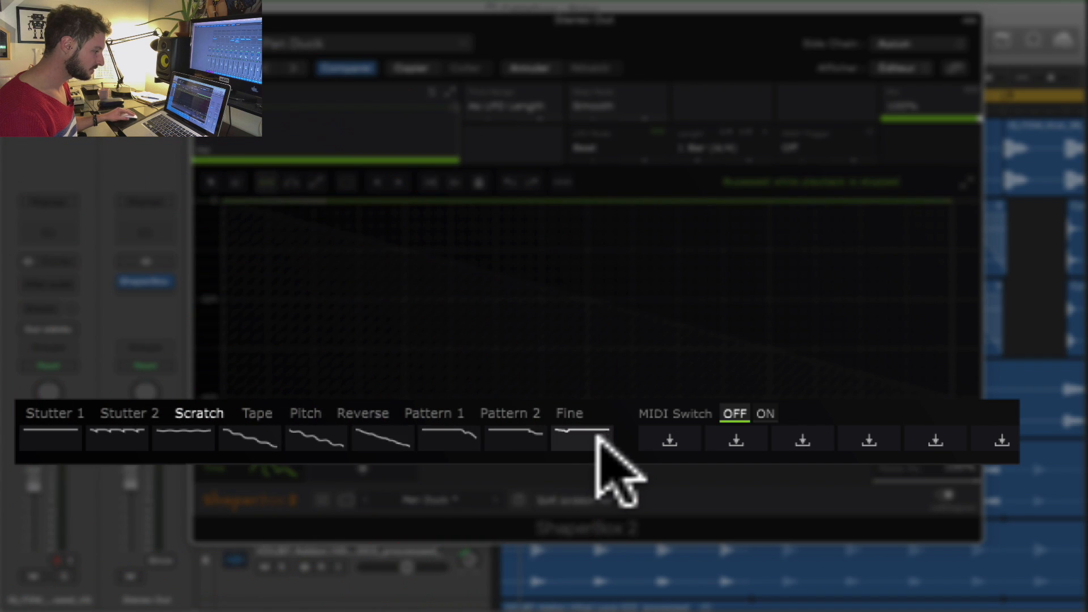
pyautogui.click(255, 422)
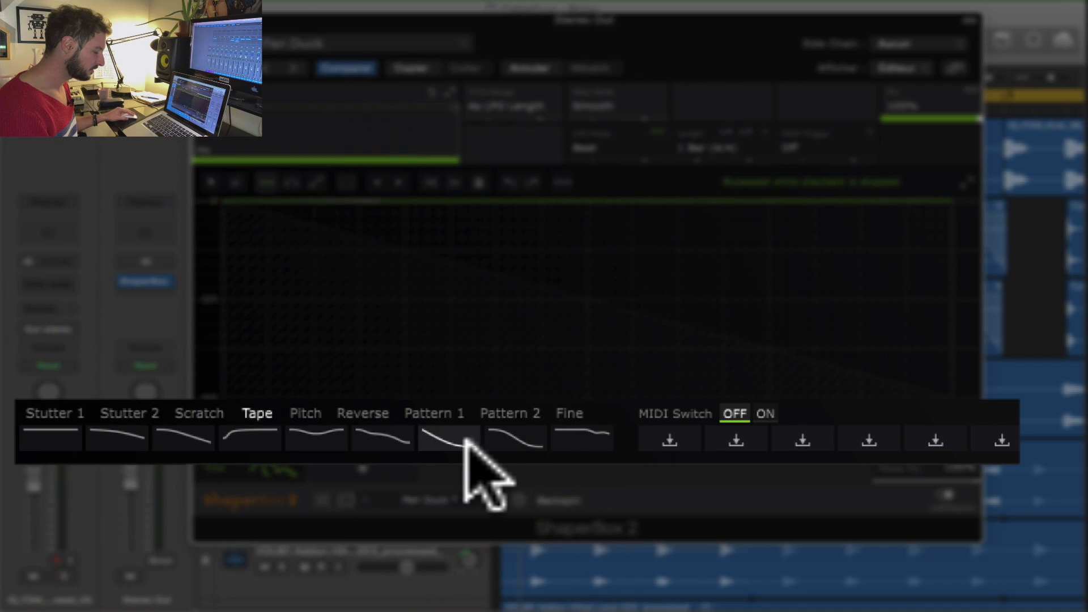
pyautogui.click(316, 434)
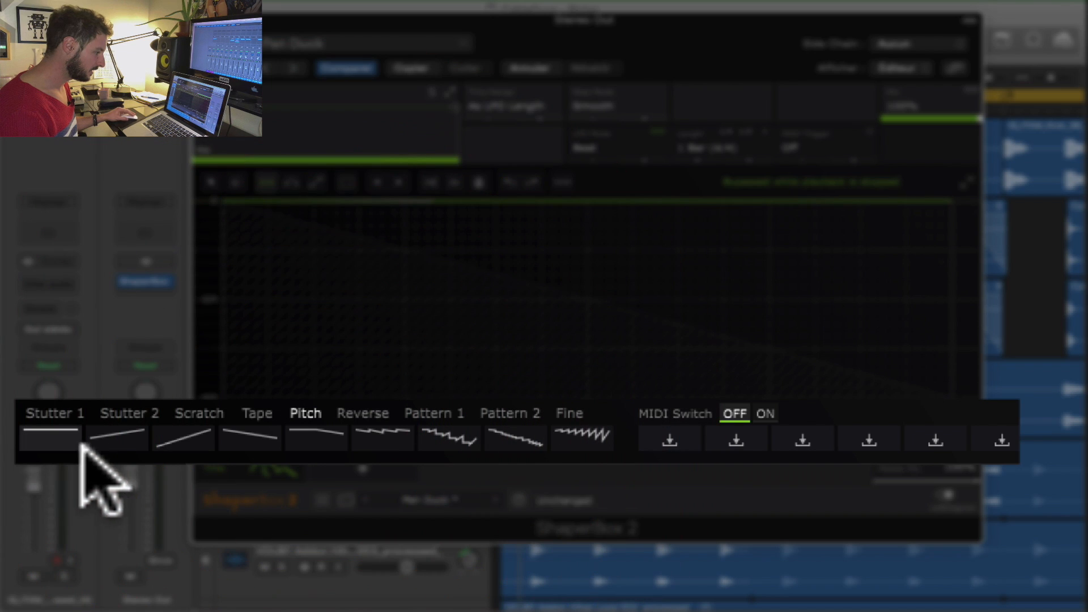
pyautogui.click(358, 426)
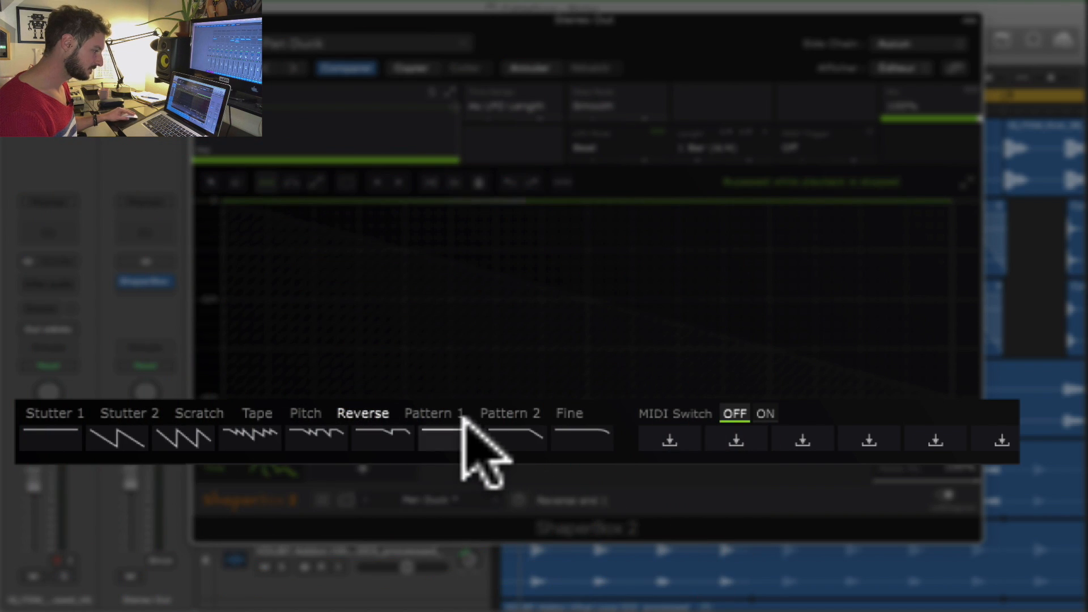
pyautogui.click(444, 412)
pyautogui.click(519, 416)
pyautogui.click(565, 417)
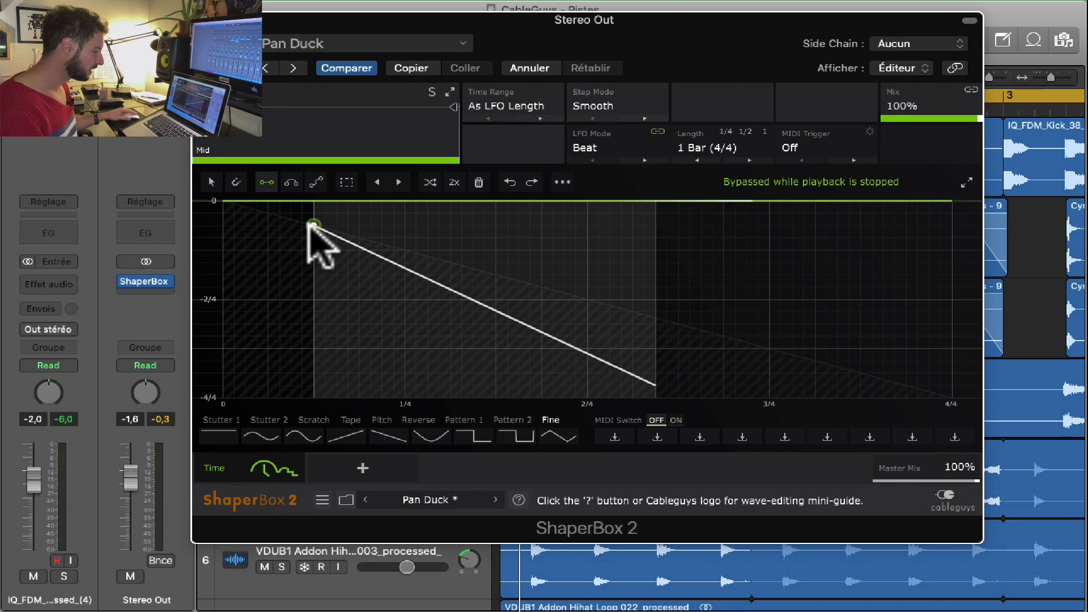
# - Try the Stutter 1 waves Repeat 2 4 8, Repeat 2 and Repeat 1 2 4 8, and restore the Unchanged wave
pyautogui.click(226, 420)
pyautogui.click(302, 436)
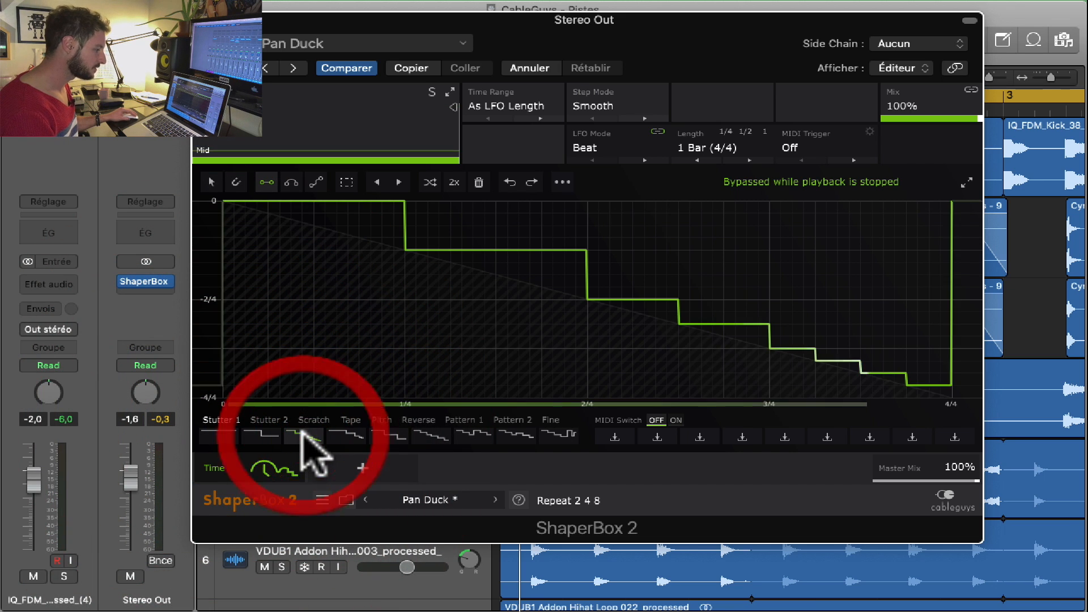
pyautogui.click(262, 438)
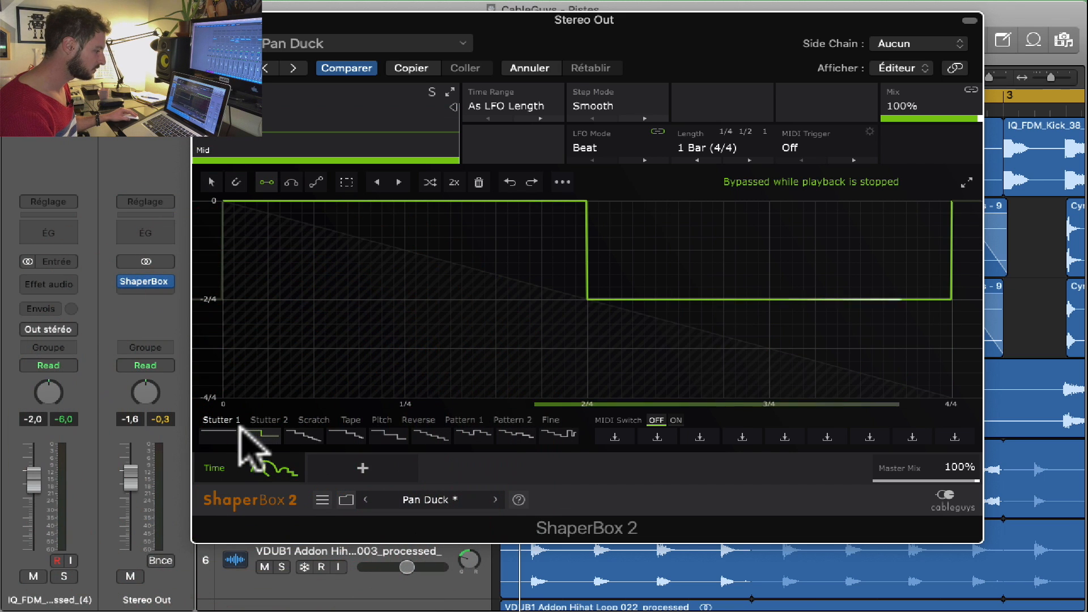
pyautogui.click(360, 435)
pyautogui.click(268, 420)
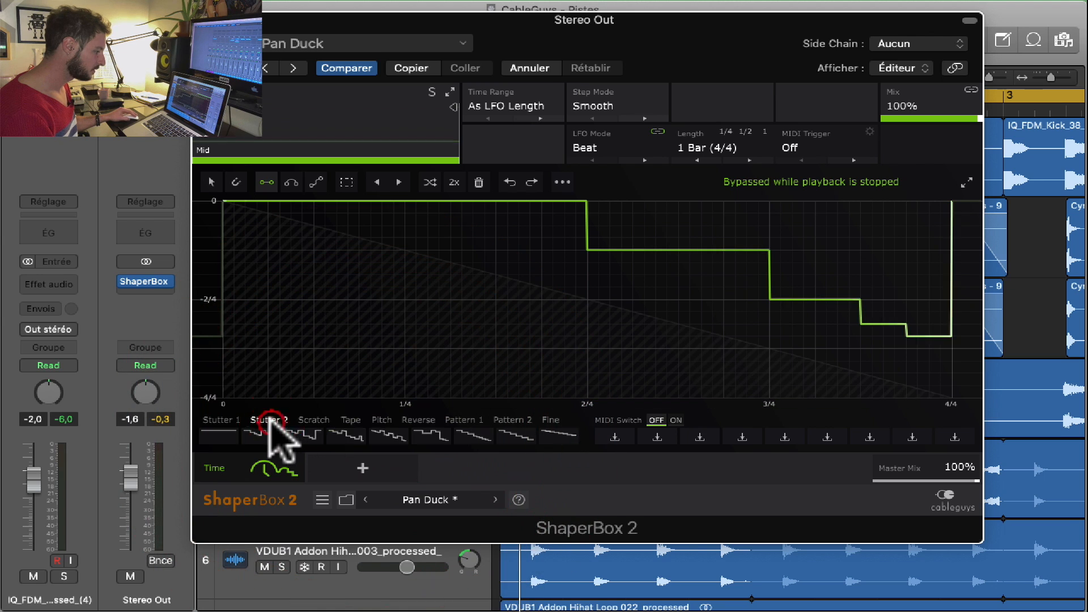
pyautogui.click(218, 421)
pyautogui.click(219, 435)
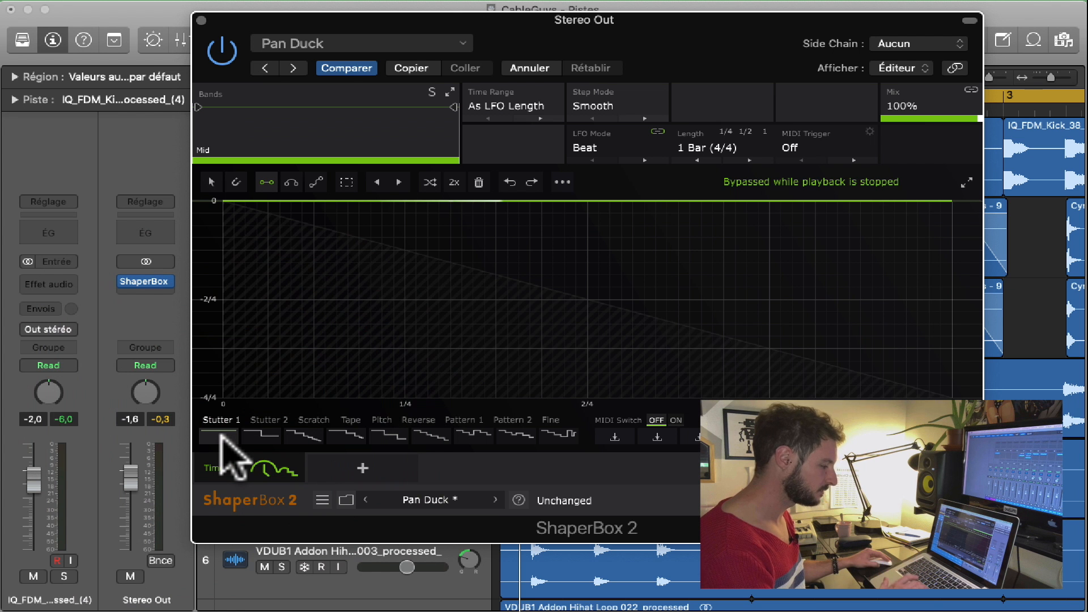
# - Play the arrangement and audition Repeat 2, Repeat 2 4 8, Repeat 1 2 4 8 and the six-step descending wave from Stutter 1
pyautogui.press('space')
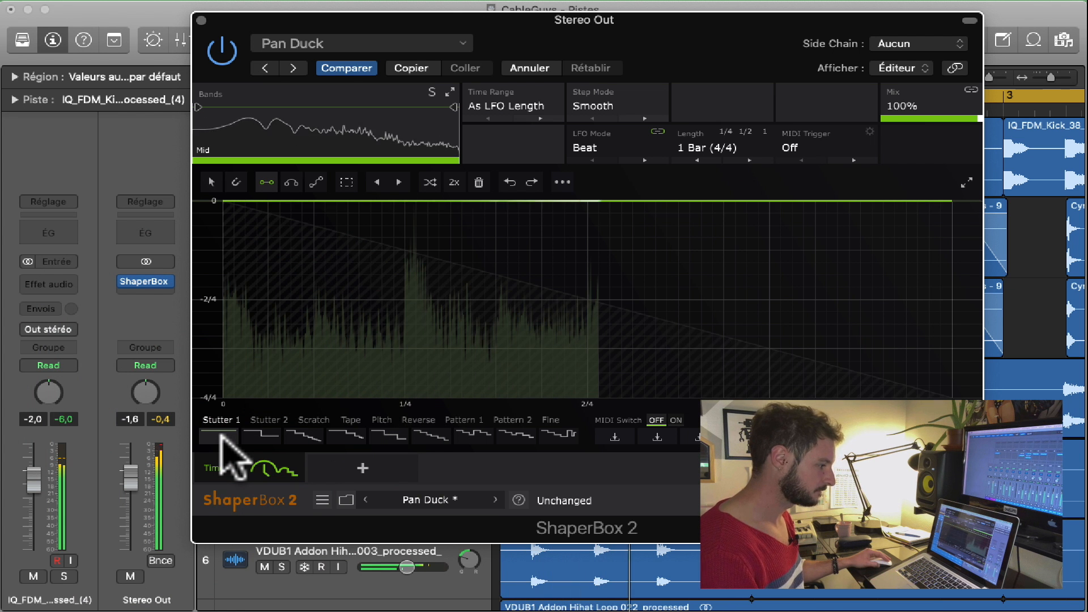
pyautogui.click(269, 437)
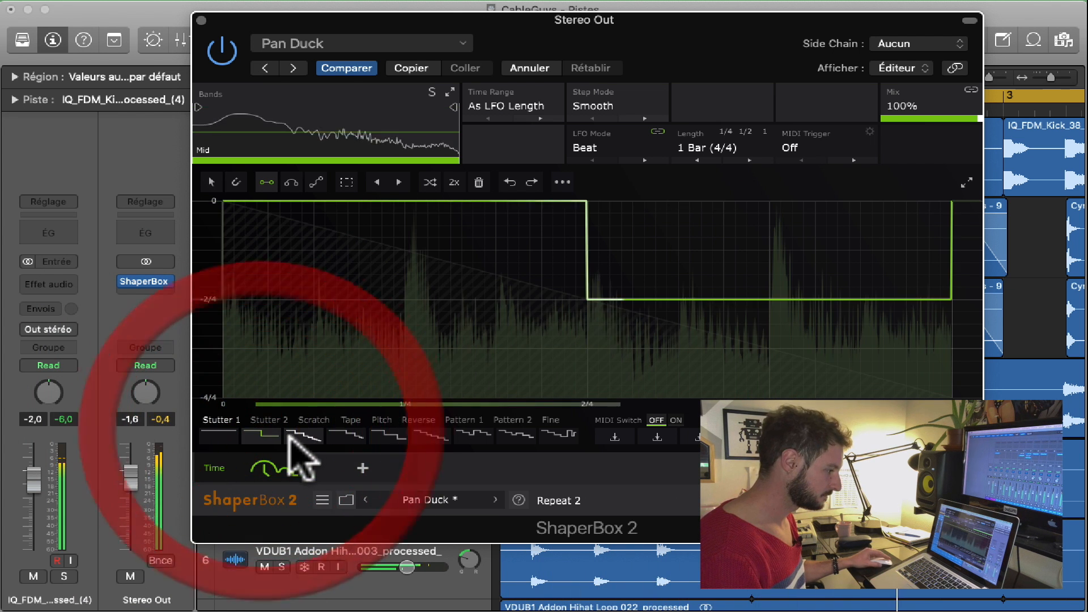
pyautogui.click(308, 435)
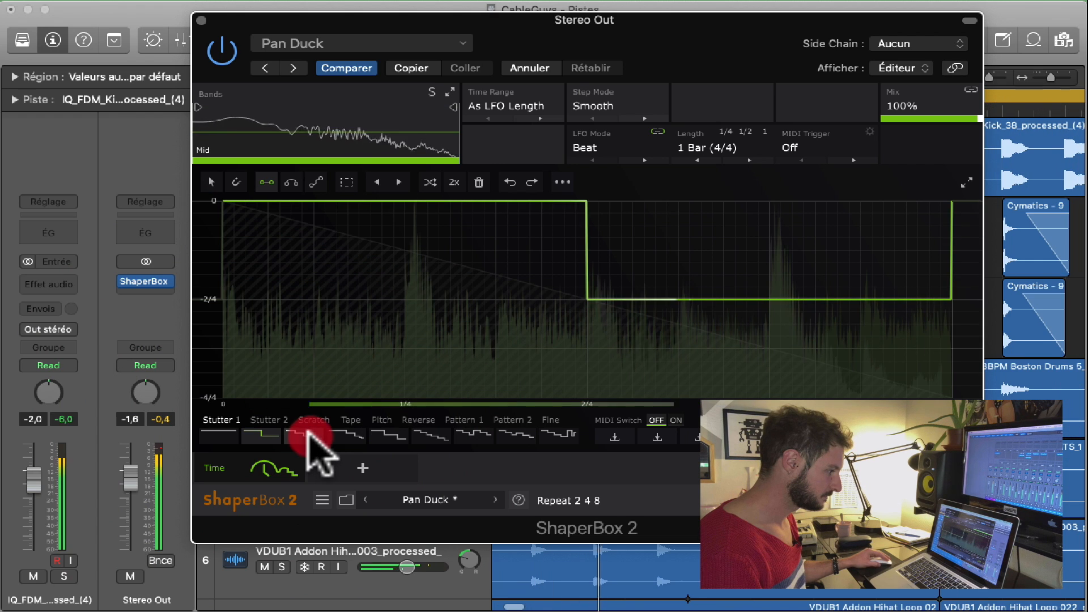
pyautogui.click(348, 436)
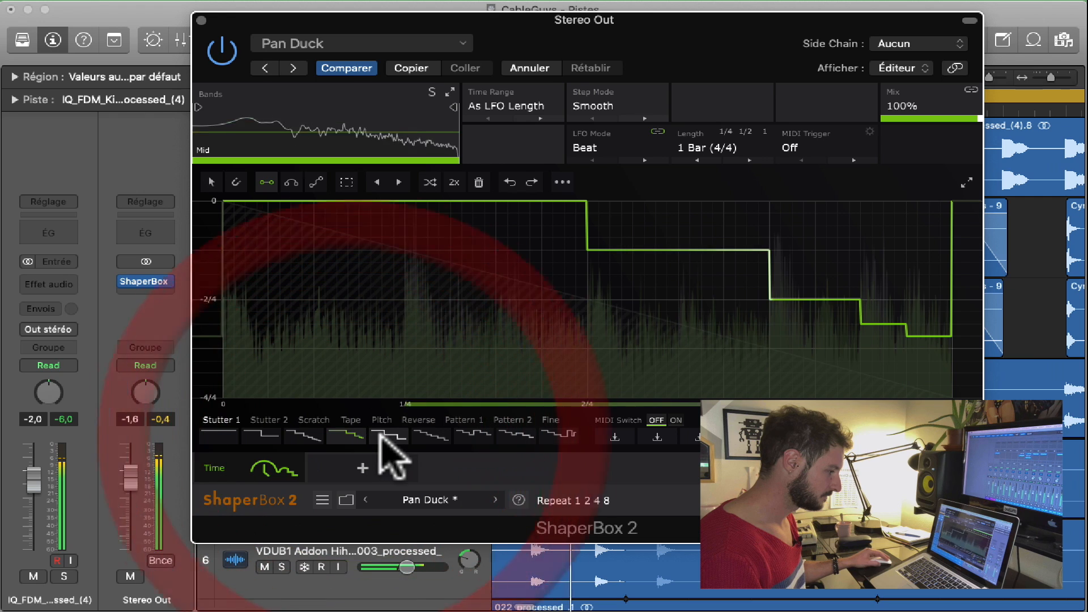
pyautogui.click(436, 435)
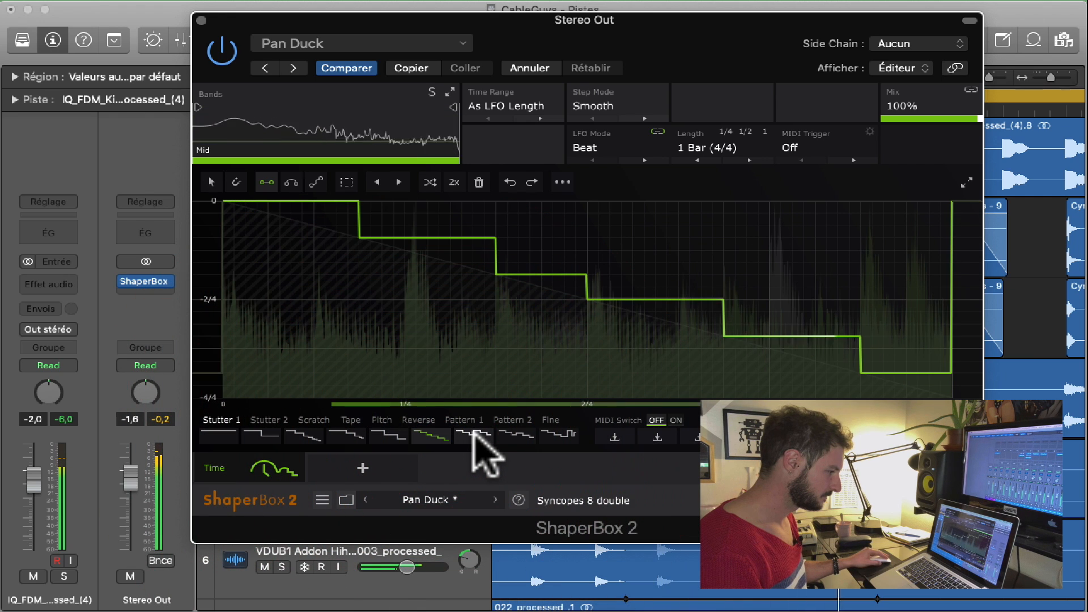
# - Try an LFO length of 1/4 for the Time shaper, and change it to 1/2
pyautogui.click(699, 149)
pyautogui.click(714, 335)
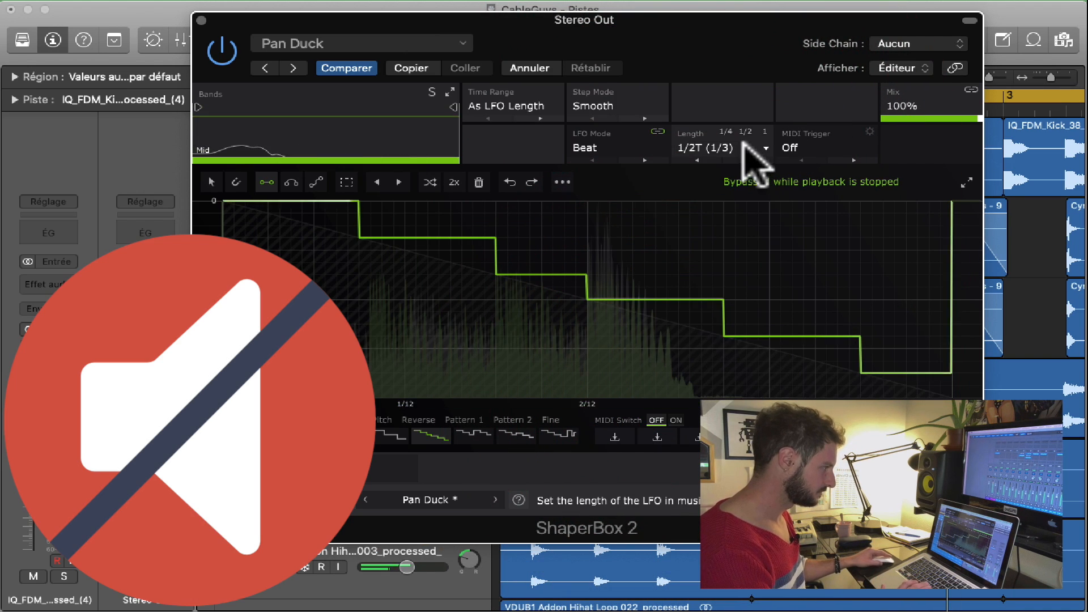
pyautogui.click(712, 149)
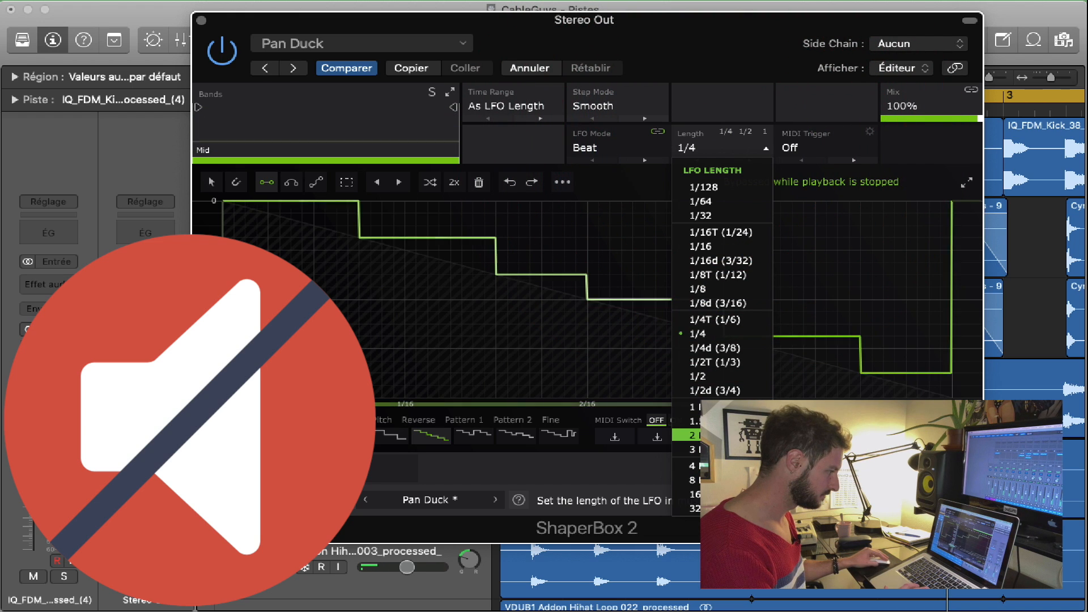
pyautogui.click(722, 376)
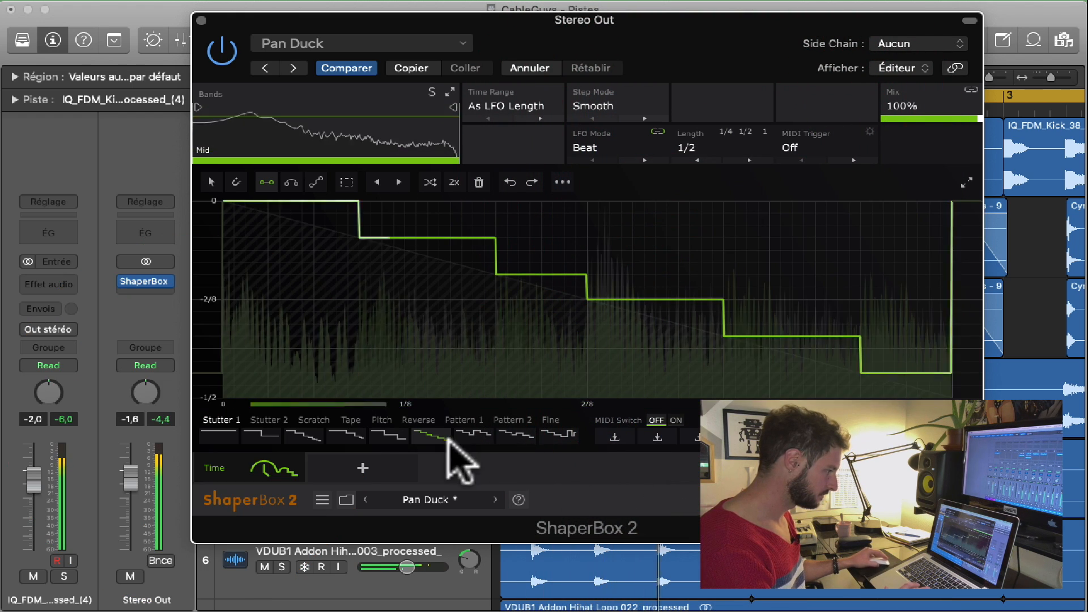
# - Audition Syncopes 8 double, Syncopes 8 move and the last wave of the Stutter 1 category during playback
pyautogui.click(466, 432)
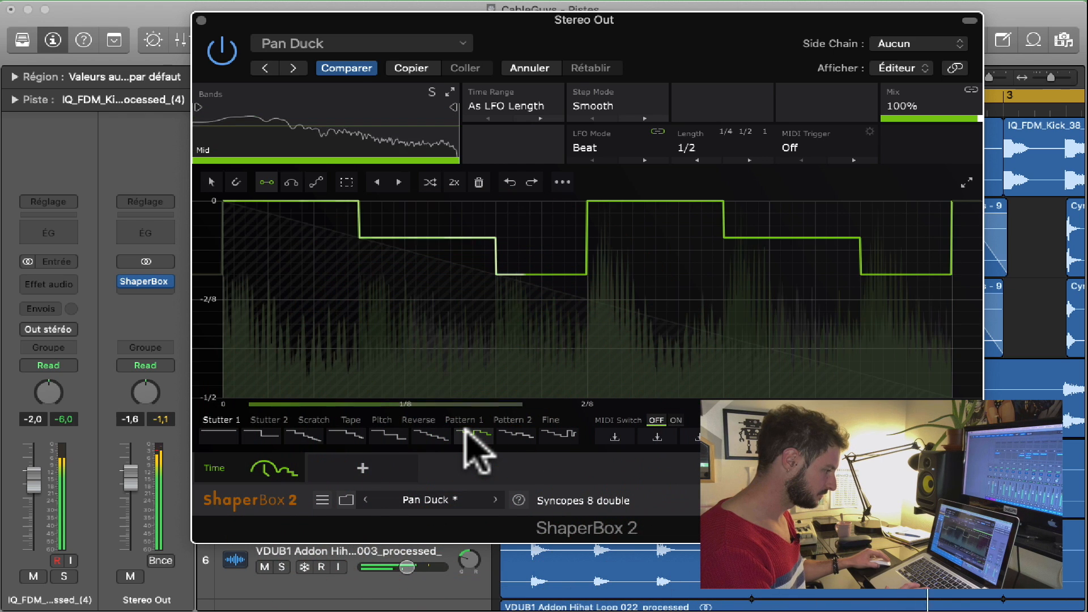
pyautogui.click(510, 435)
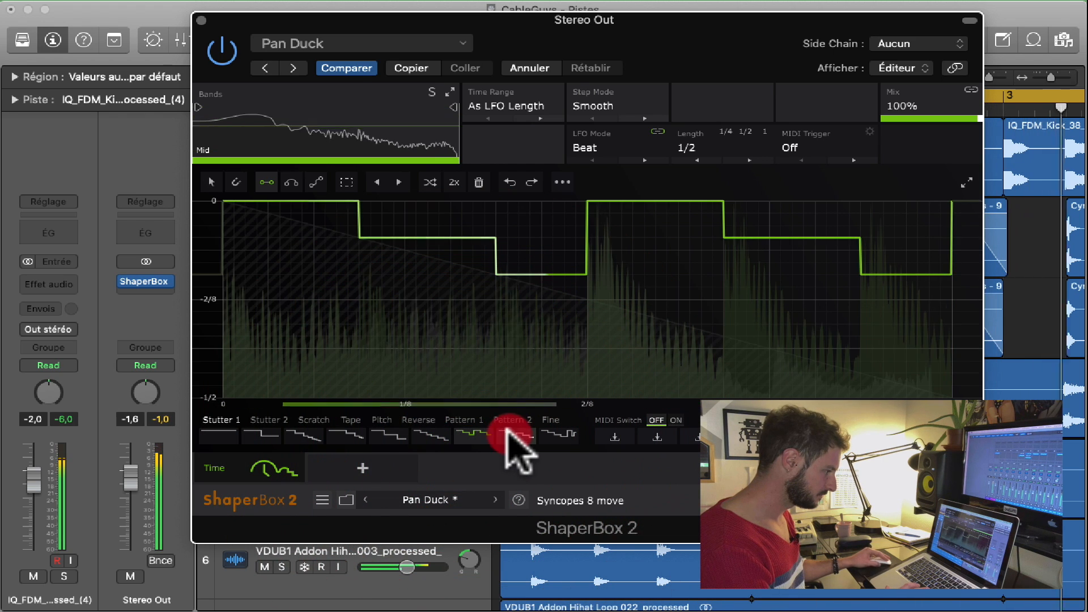
pyautogui.click(561, 437)
# - Audition the Repeat fill wave and the third wave of the Stutter 2 category during playback
pyautogui.click(261, 436)
pyautogui.click(264, 438)
pyautogui.click(263, 437)
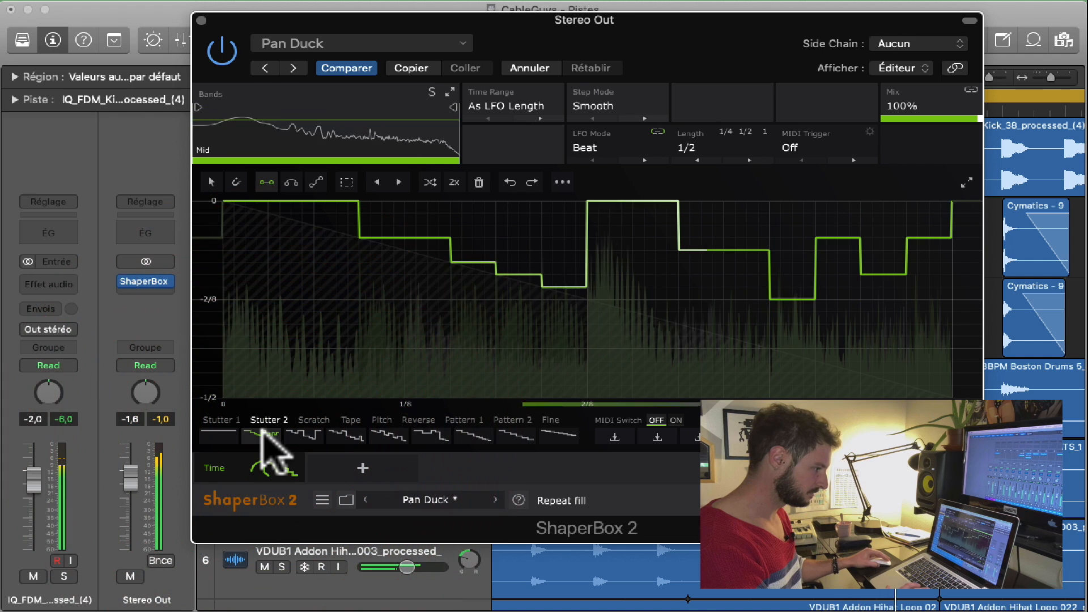
pyautogui.click(264, 437)
pyautogui.click(304, 433)
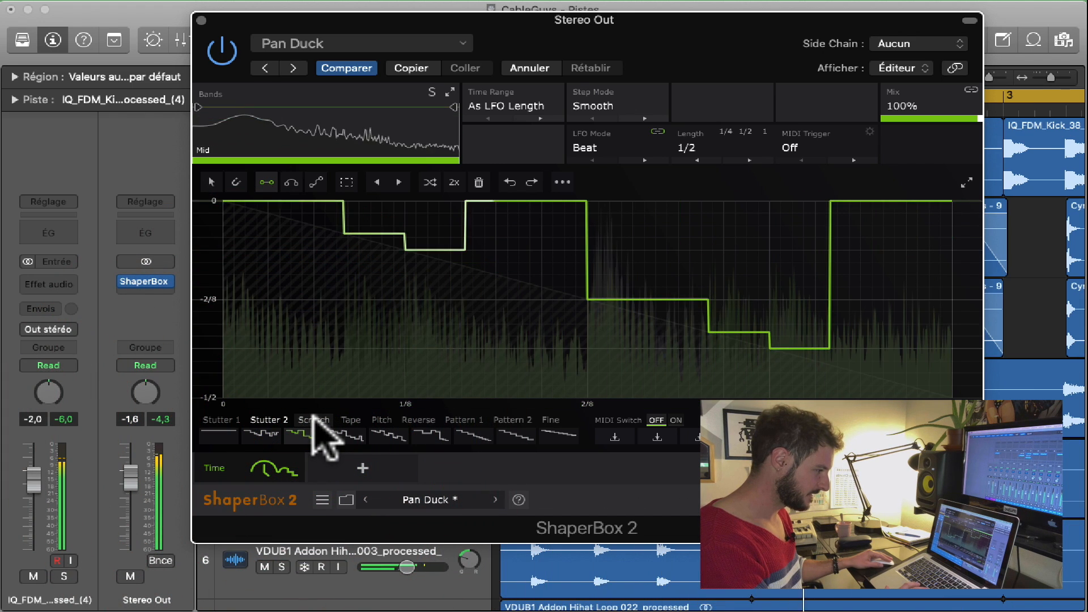
# - Audition the Scratch waves, including Mid scratch and Hard scratch, and the Backspin wave from Tape
pyautogui.click(313, 418)
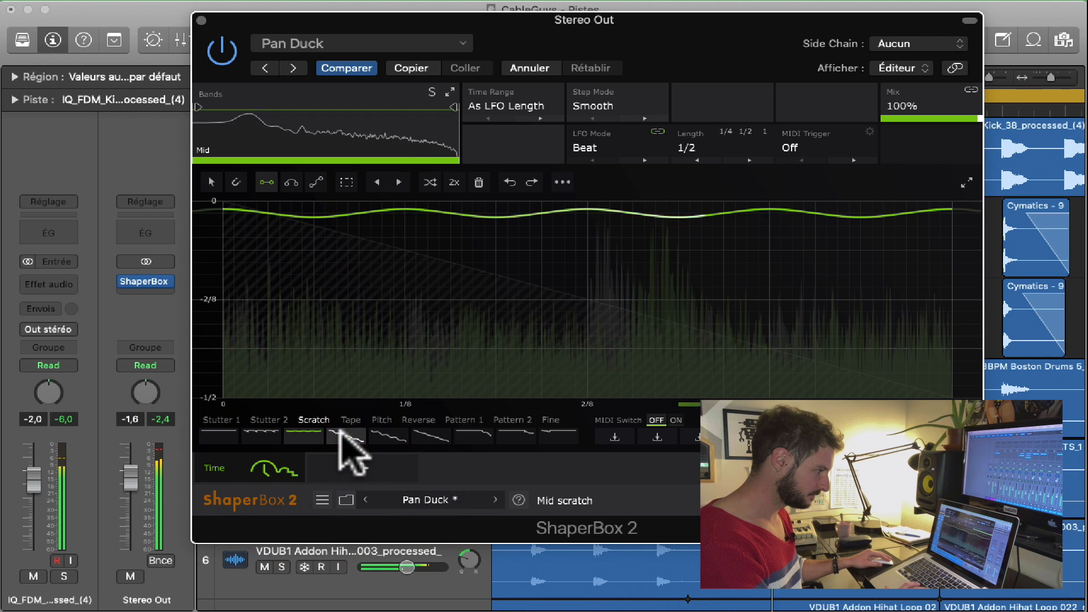
pyautogui.click(341, 434)
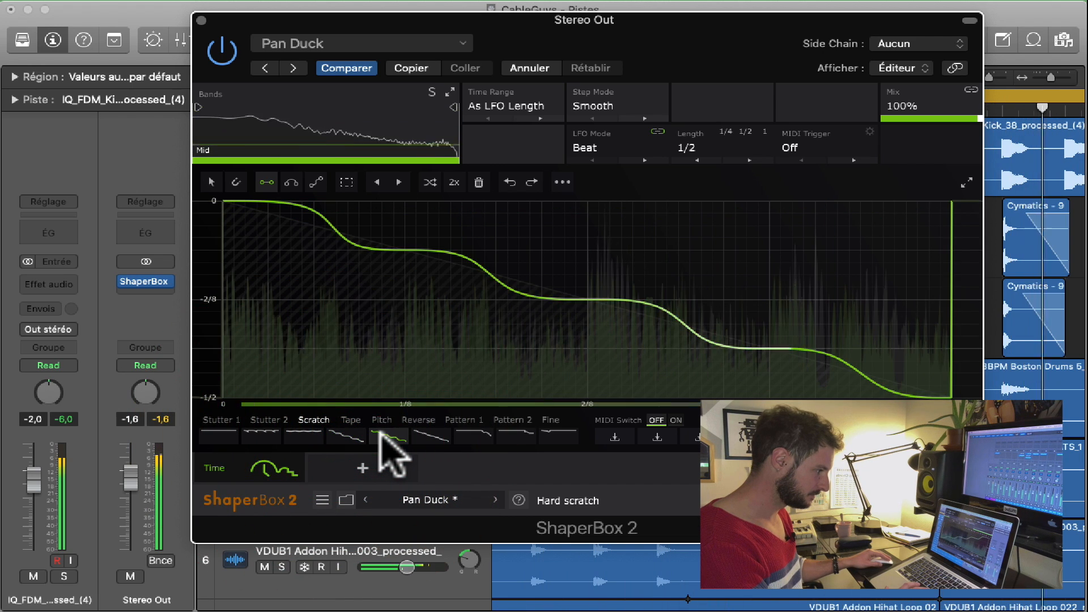
pyautogui.click(382, 436)
pyautogui.click(422, 436)
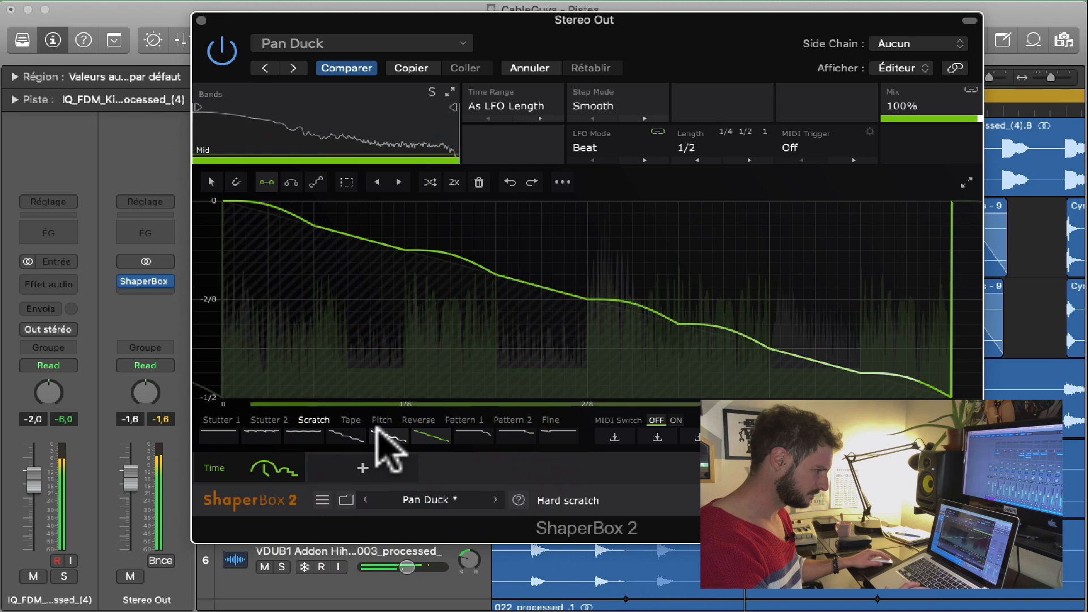
pyautogui.click(349, 420)
pyautogui.click(466, 438)
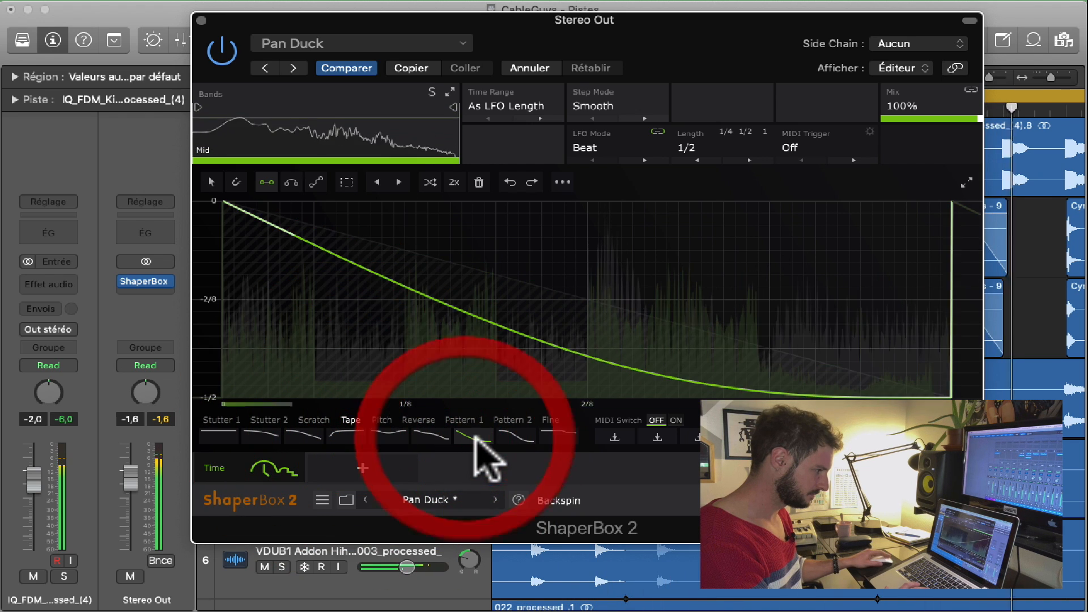
# - Audition a Pitch wave and draw a steep diagonal segment across the first half of its curve
pyautogui.click(379, 422)
pyautogui.click(432, 436)
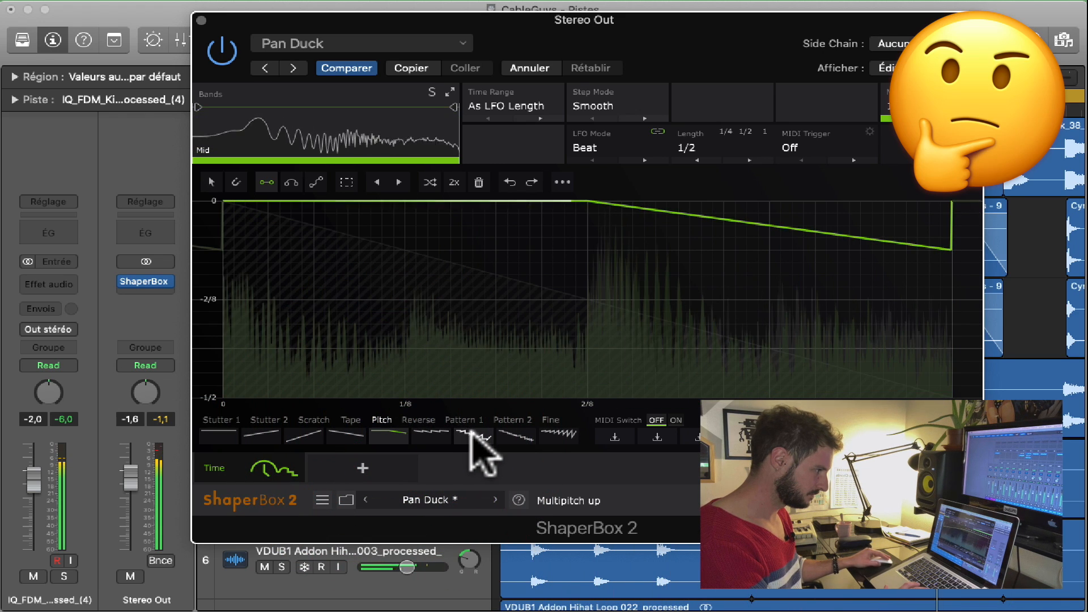
pyautogui.moveTo(576, 200); pyautogui.dragTo(314, 398)
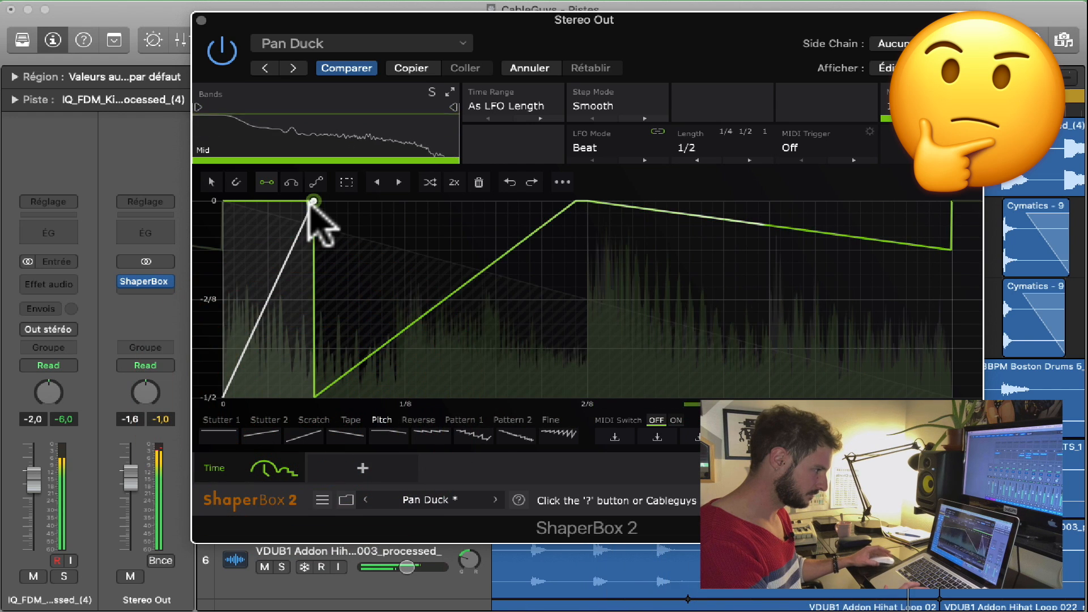
# - Audition the Reverse fill wave, and Pattern 4 and the second wave of the Pattern 1 category
pyautogui.click(428, 433)
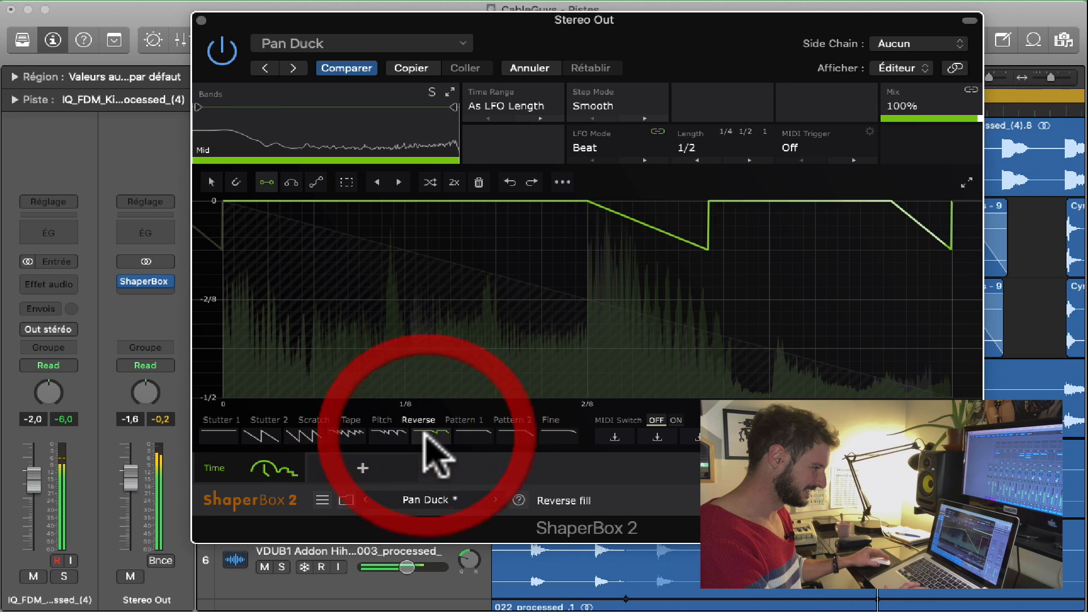
pyautogui.click(472, 435)
pyautogui.click(389, 434)
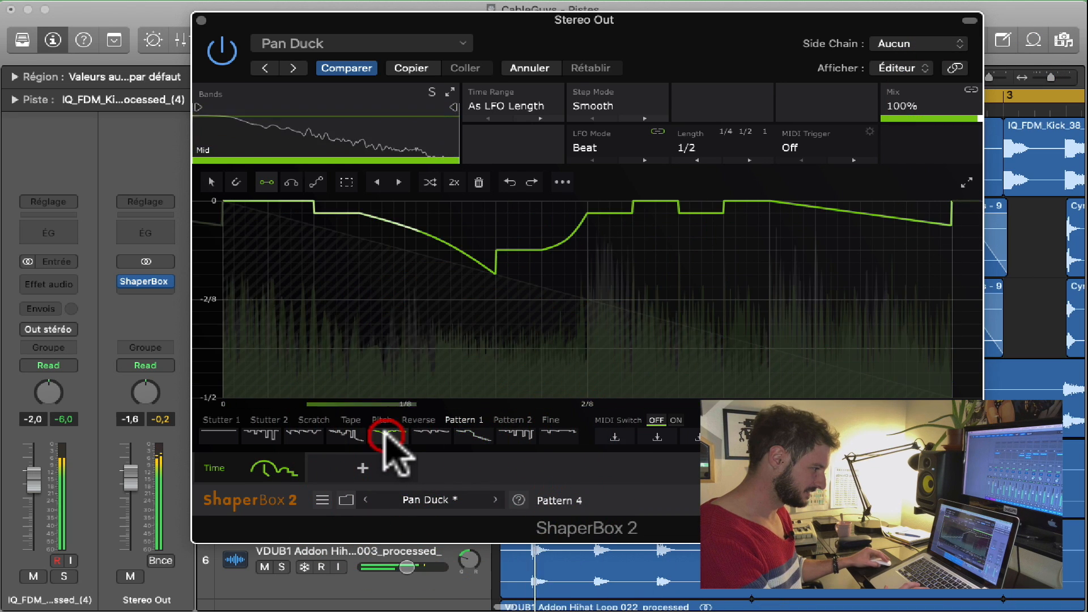
pyautogui.click(262, 435)
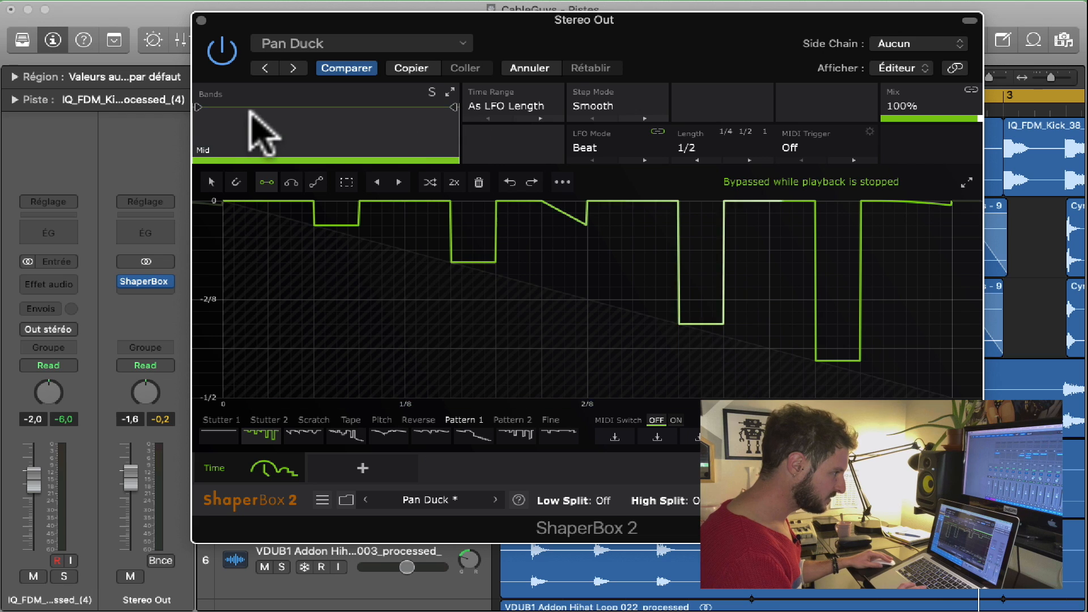
# - Split the Time shaper into Mid and High bands, and apply the Repeat 2 4 8 wave from Stutter 1 to the soloed Mid band
pyautogui.moveTo(198, 107)
pyautogui.mouseDown()
pyautogui.moveTo(418, 117)
pyautogui.moveTo(198, 114)
pyautogui.mouseUp()
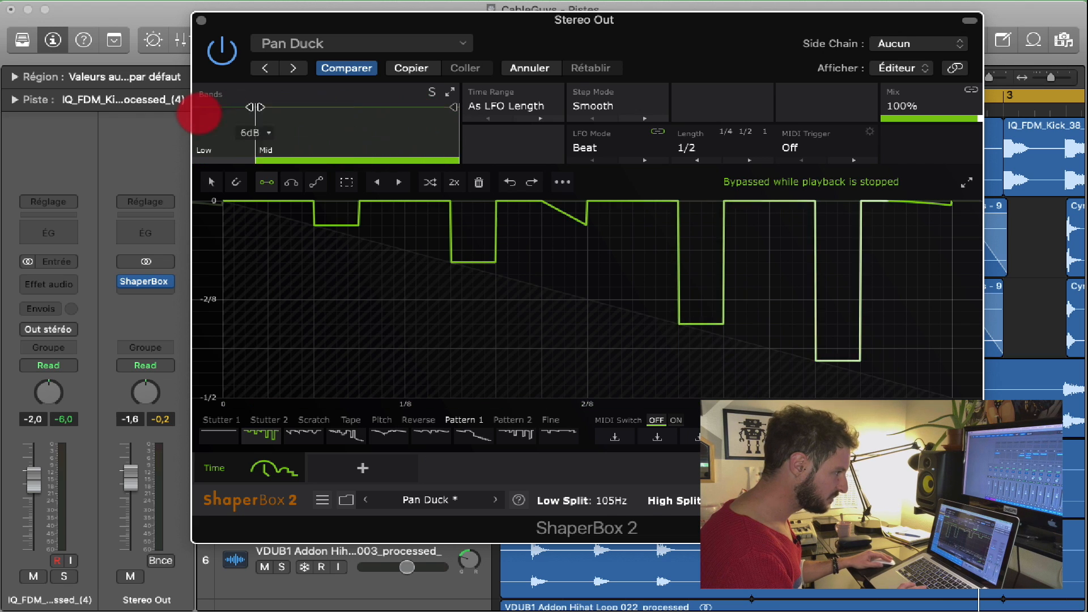
pyautogui.moveTo(454, 108); pyautogui.dragTo(229, 120)
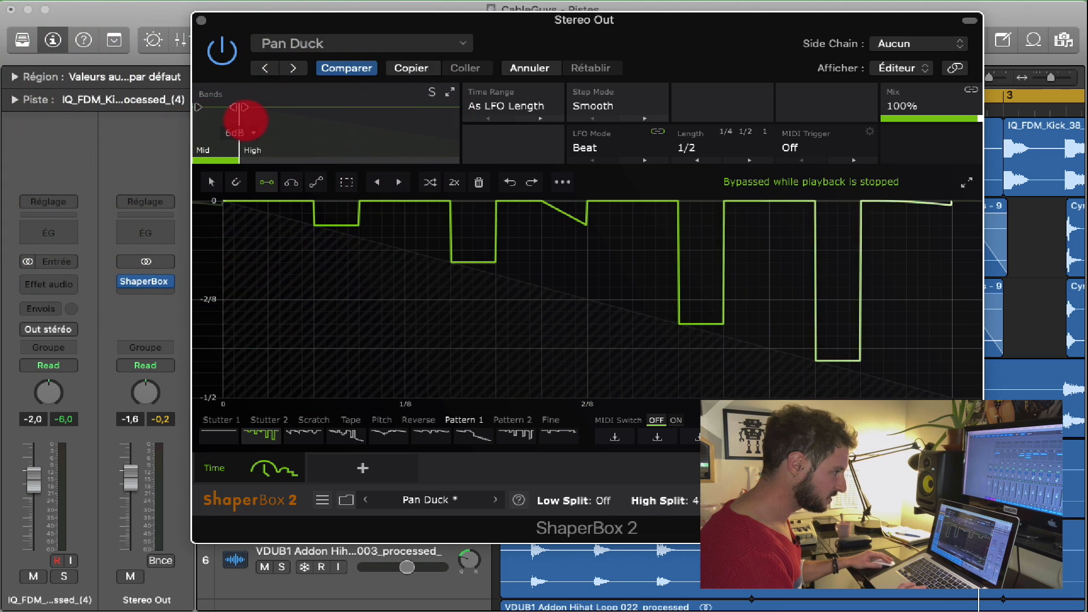
pyautogui.moveTo(271, 119); pyautogui.dragTo(275, 118)
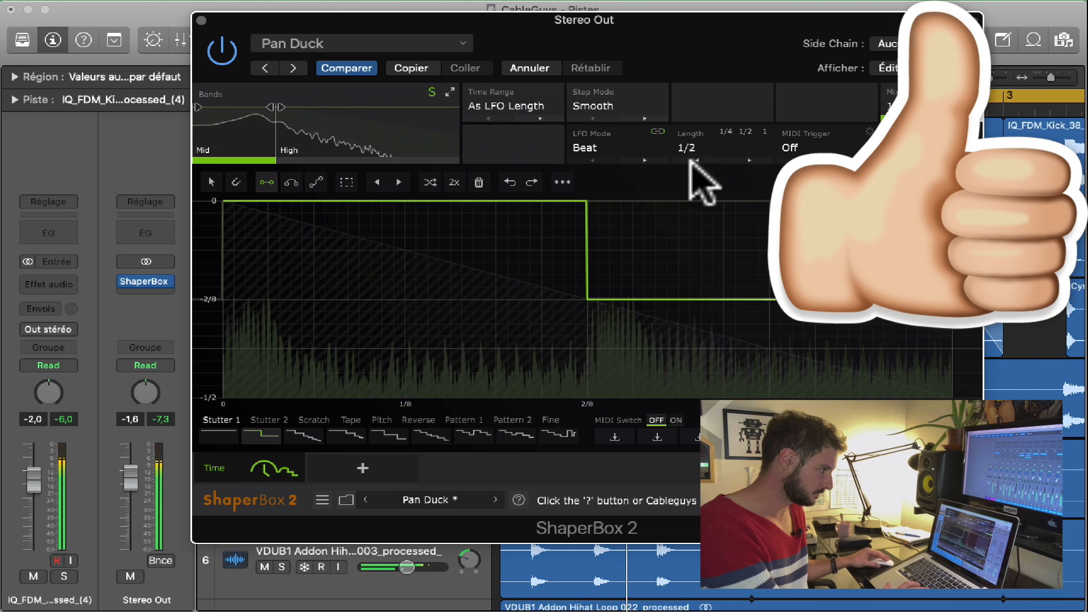
pyautogui.click(297, 435)
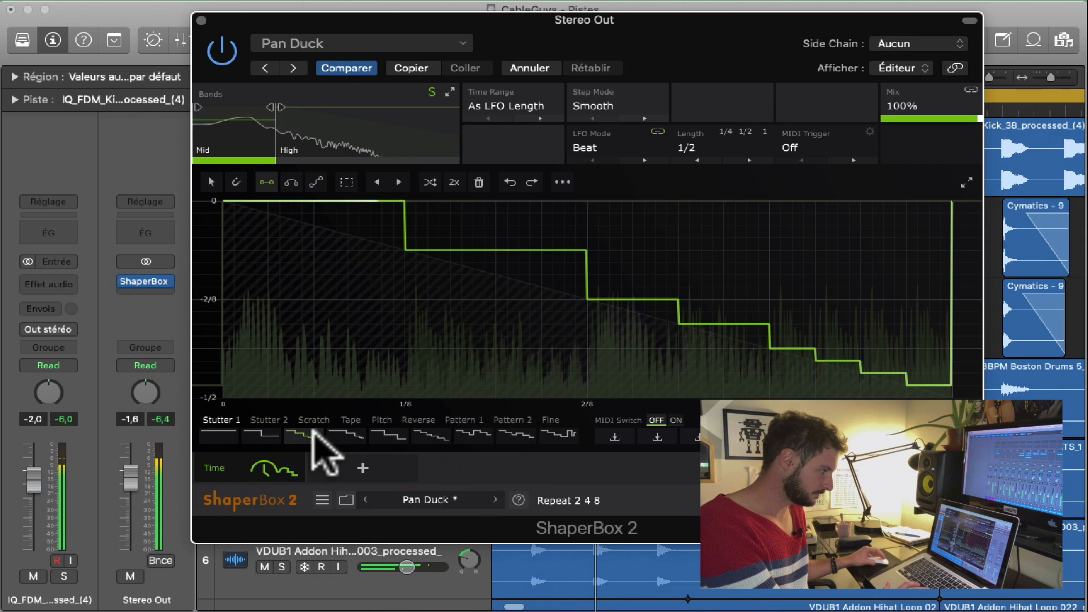
# - Apply the Repeat 1 2 4 8 wave to the Mid band and toggle the band solo while listening
pyautogui.click(348, 435)
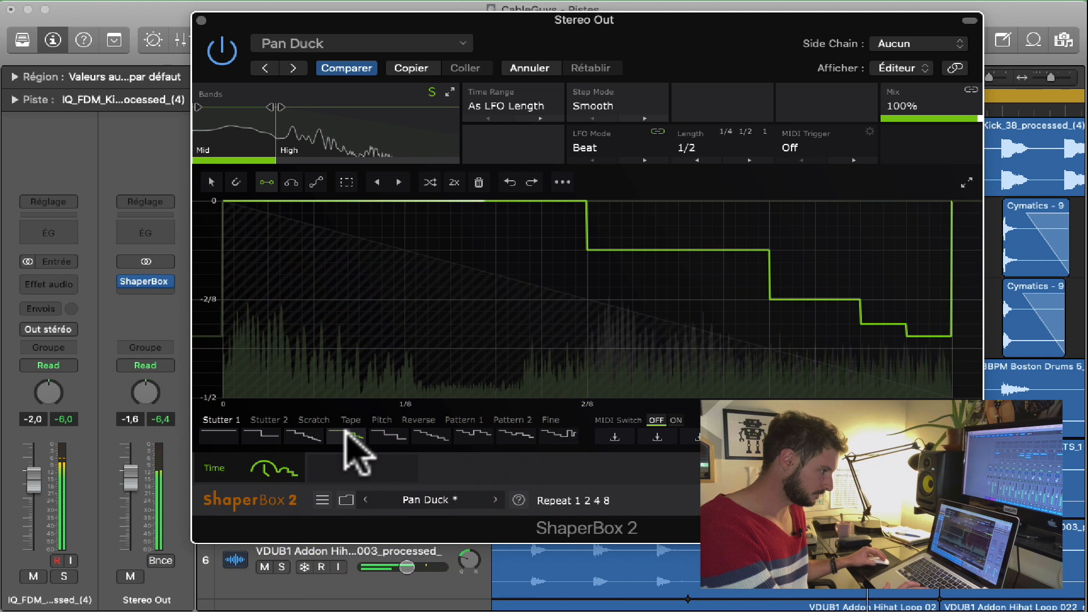
pyautogui.click(432, 91)
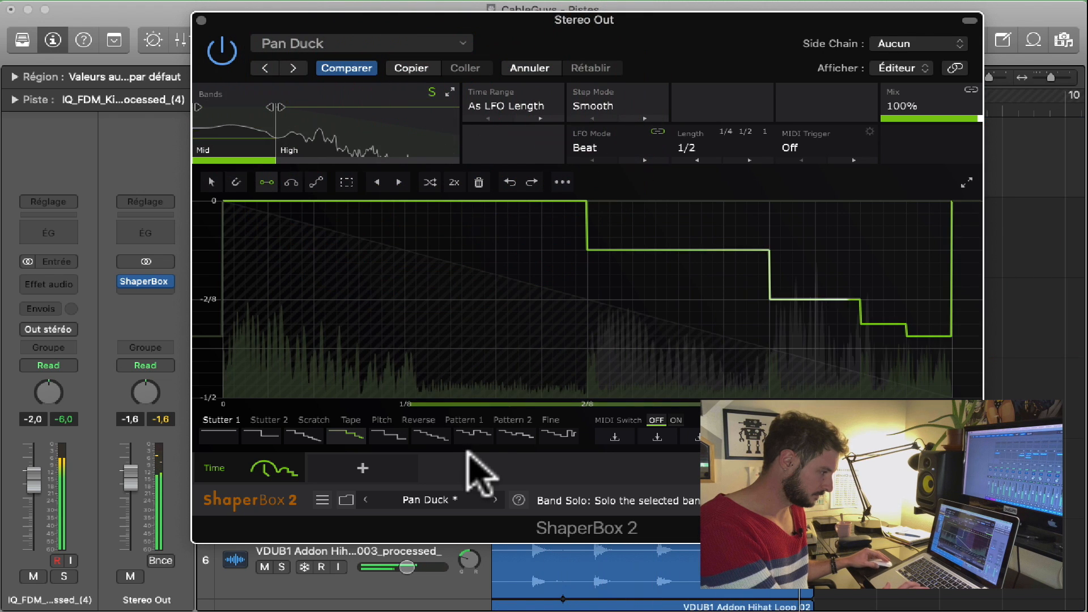
pyautogui.press('space')
# - Reload the Pan Duck preset from the Duck pack and play the loop while viewing its Filter, Pan, Width and Volume shapers
pyautogui.click(346, 500)
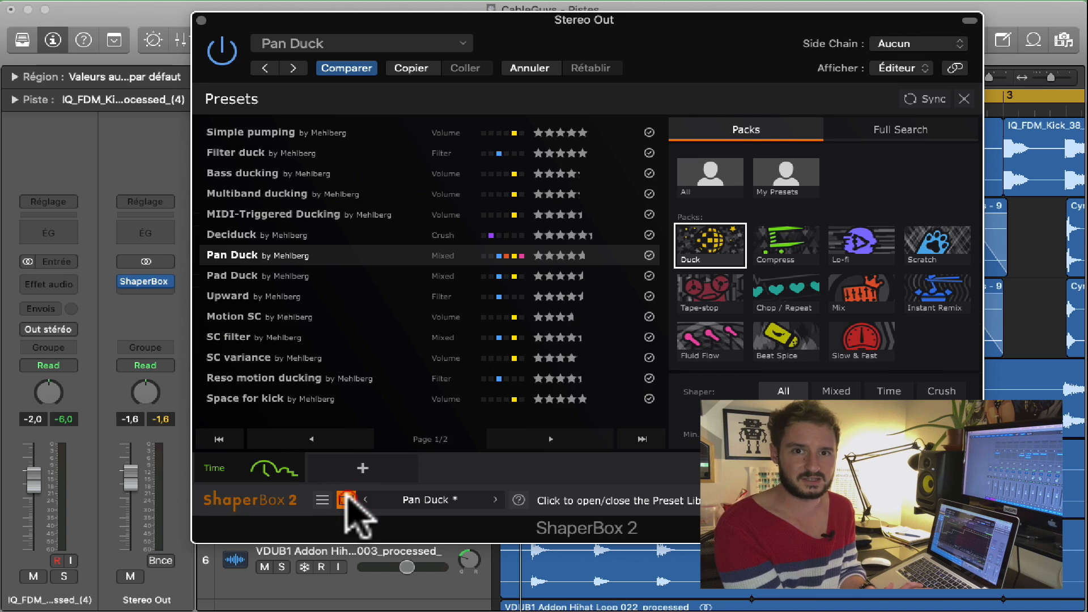
pyautogui.click(267, 256)
pyautogui.press('space')
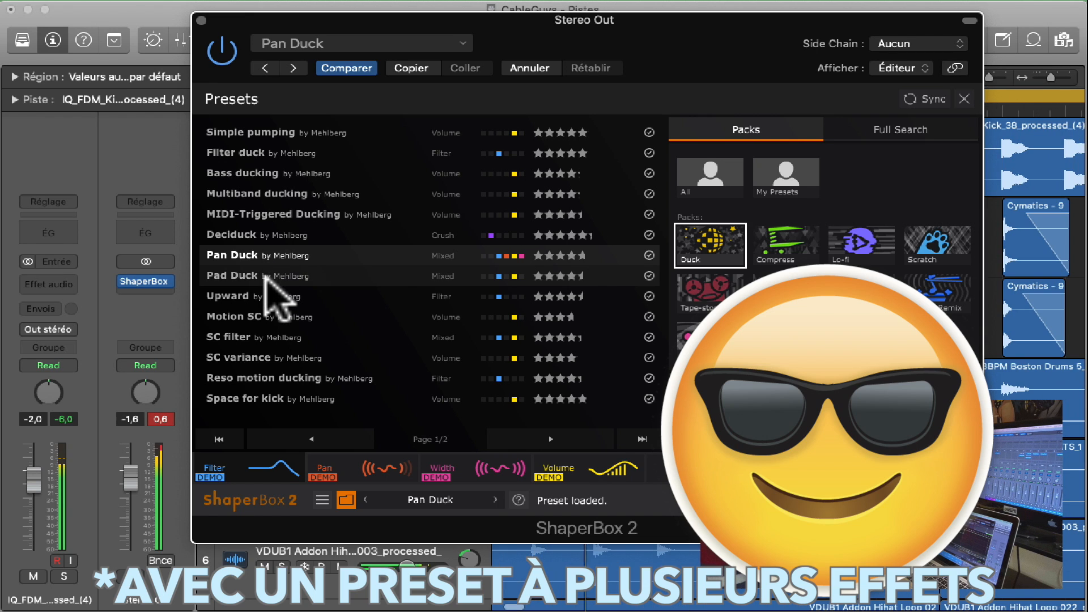
pyautogui.click(230, 470)
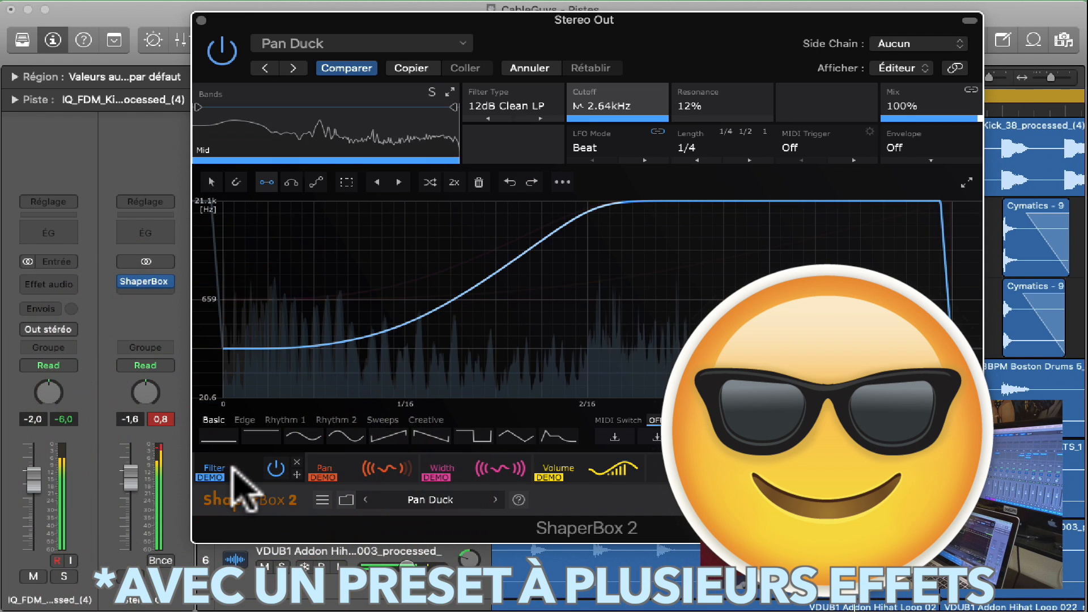
pyautogui.click(346, 473)
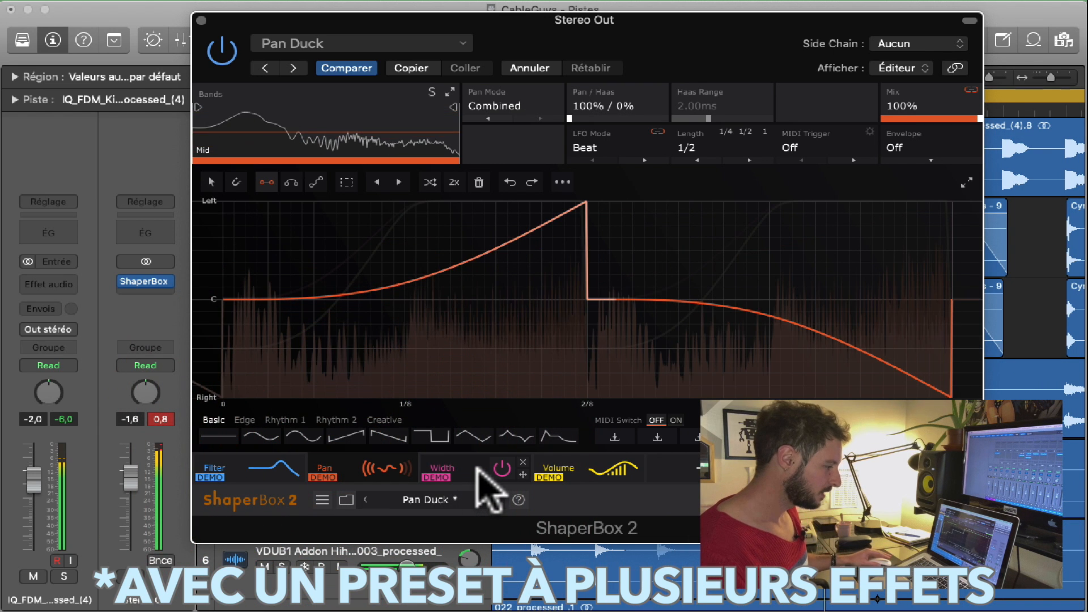
pyautogui.click(480, 471)
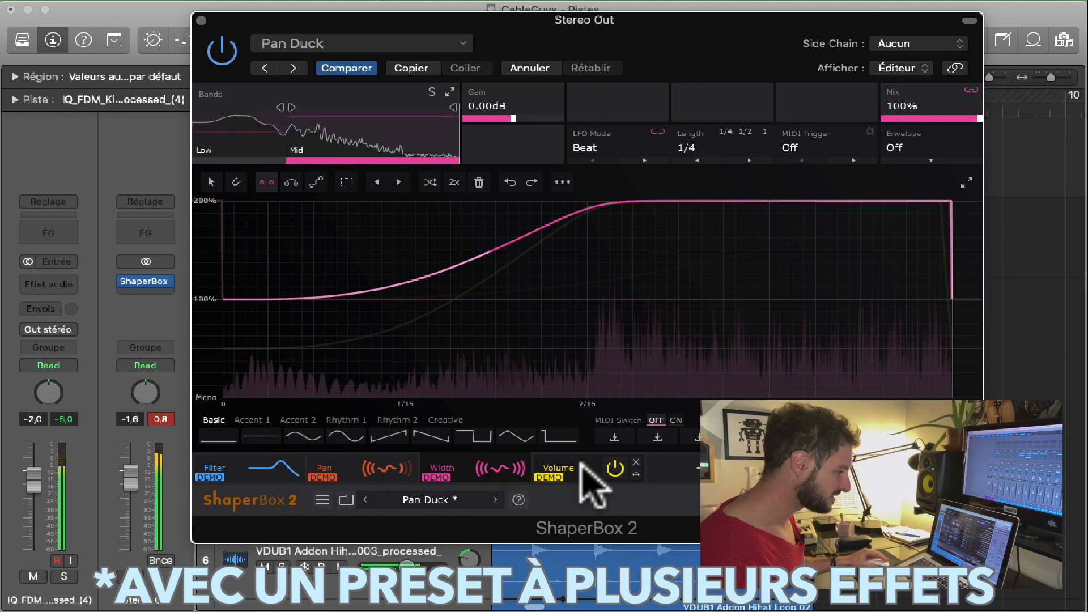
pyautogui.click(582, 465)
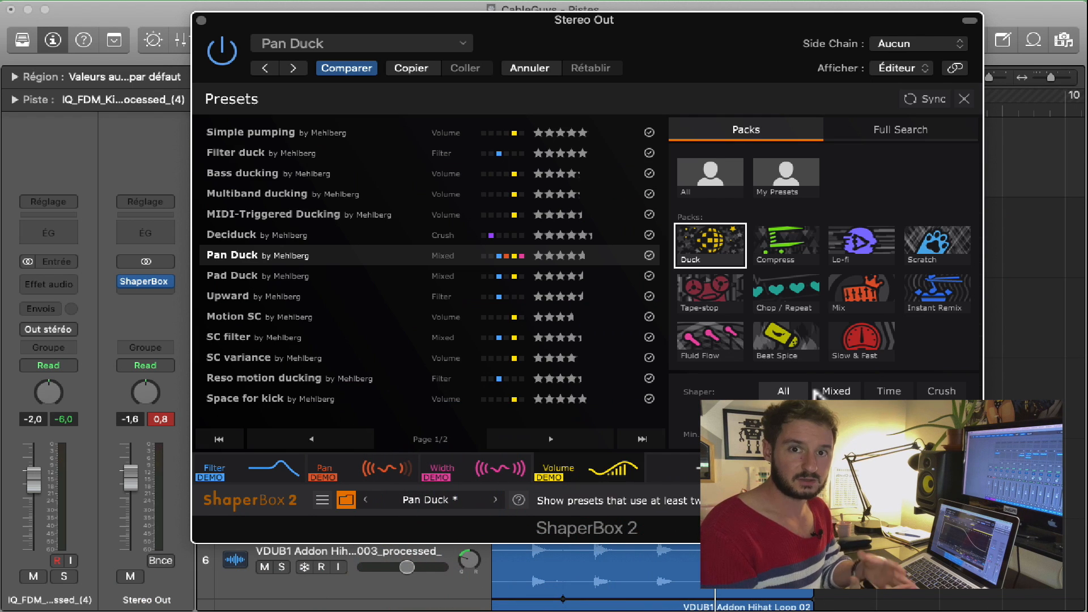
# - Filter the preset library to the Time shaper and browse the Compress, Lo-fi and Scratch packs
pyautogui.click(890, 391)
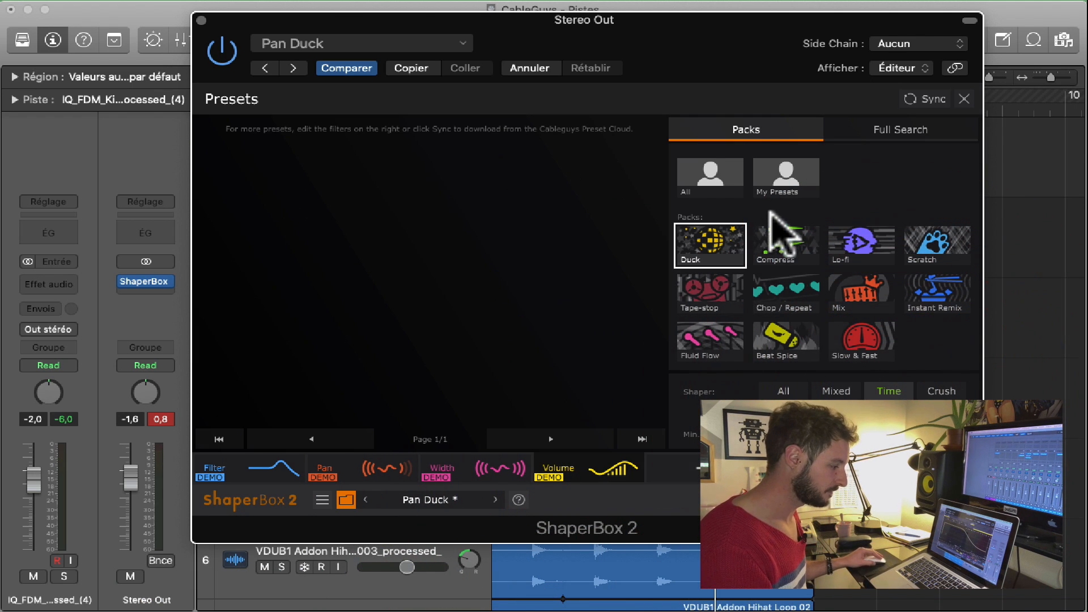
pyautogui.click(785, 240)
pyautogui.click(851, 241)
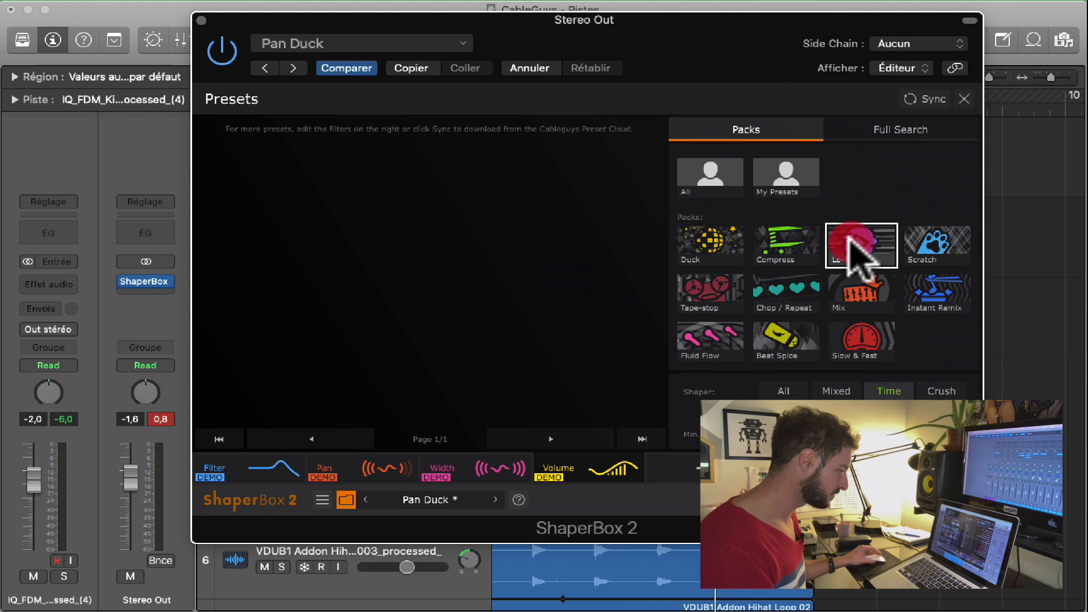
pyautogui.click(929, 244)
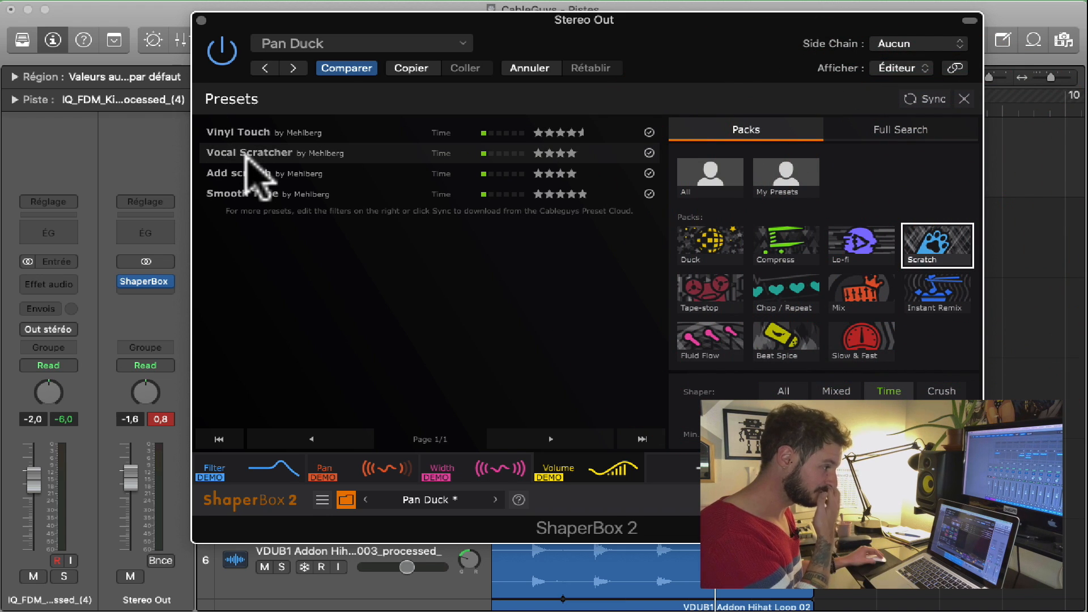
# - Close the stereo output's plug-in window, solo the Cymatics Future Bass Vocoder Loop 2 track and play from the start
pyautogui.click(202, 22)
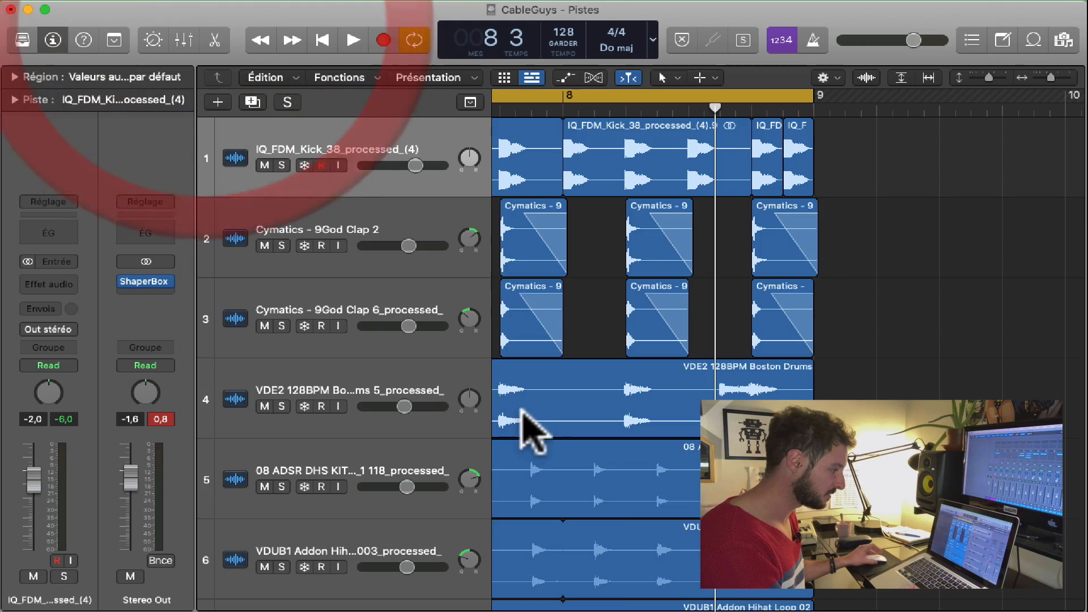
pyautogui.scroll(-5, 529, 432)
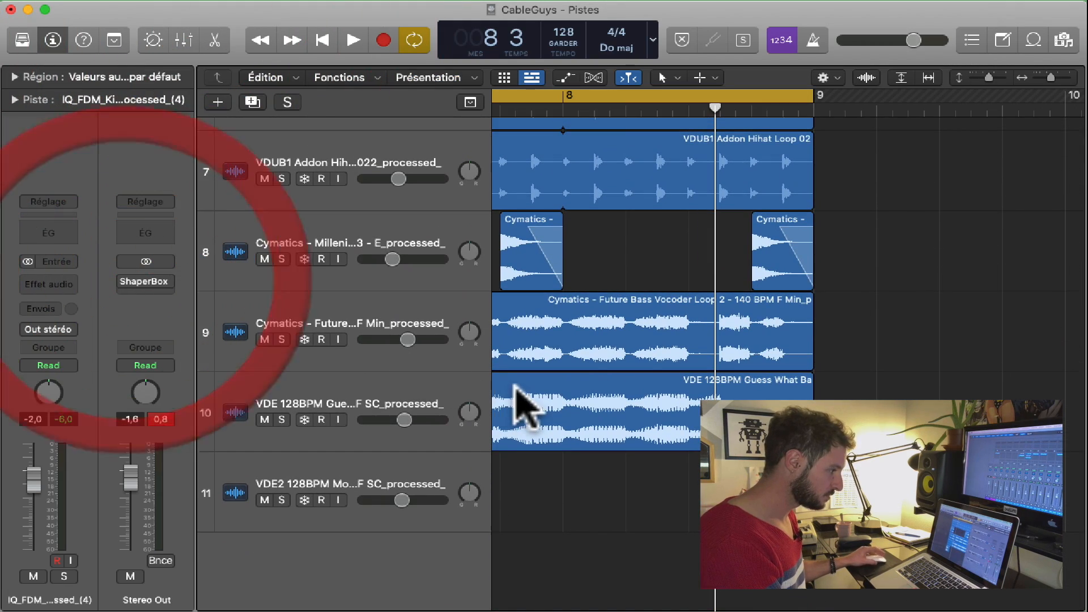
pyautogui.hscroll(-5, 522, 412)
pyautogui.click(385, 317)
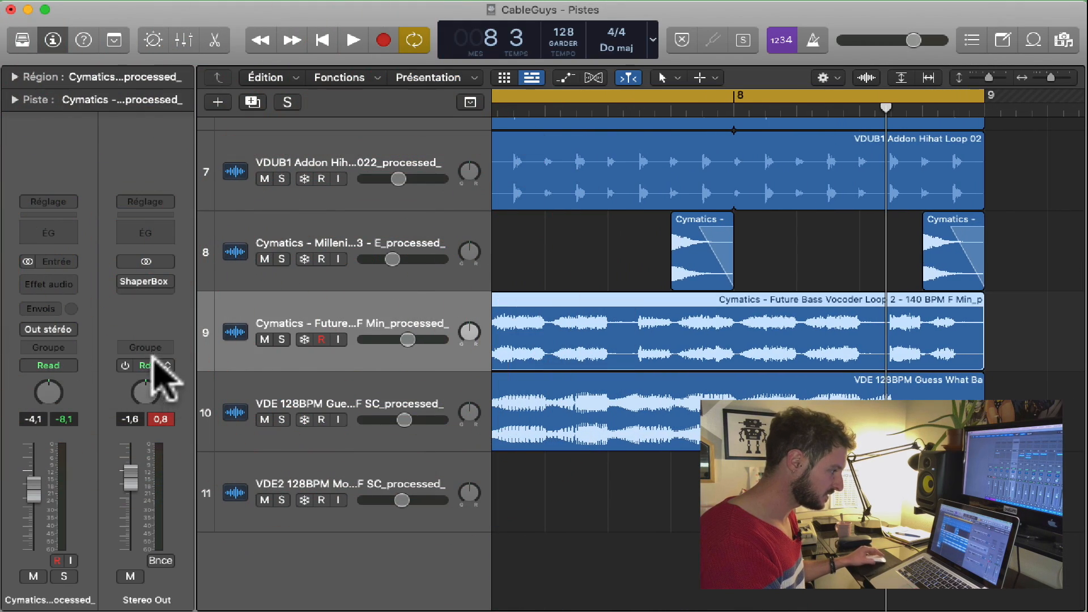
pyautogui.click(282, 339)
pyautogui.press('Return')
pyautogui.press('space')
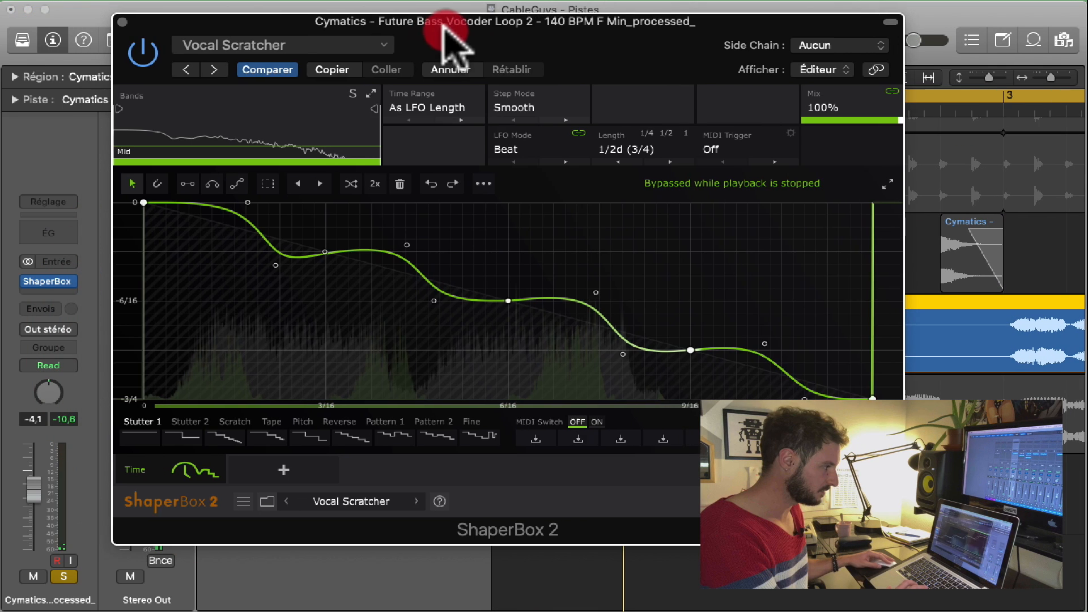
# - Audition the Vocal Scratcher preset on the vocoder track and set its LFO length to 1/2
pyautogui.moveTo(443, 28); pyautogui.dragTo(448, 32)
pyautogui.press('space')
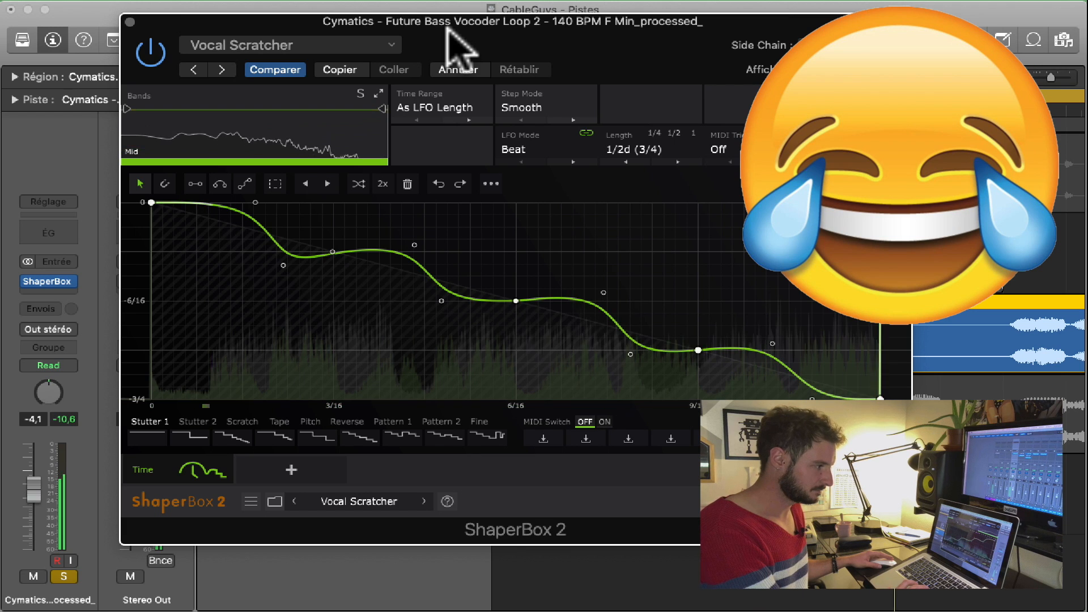
pyautogui.click(644, 150)
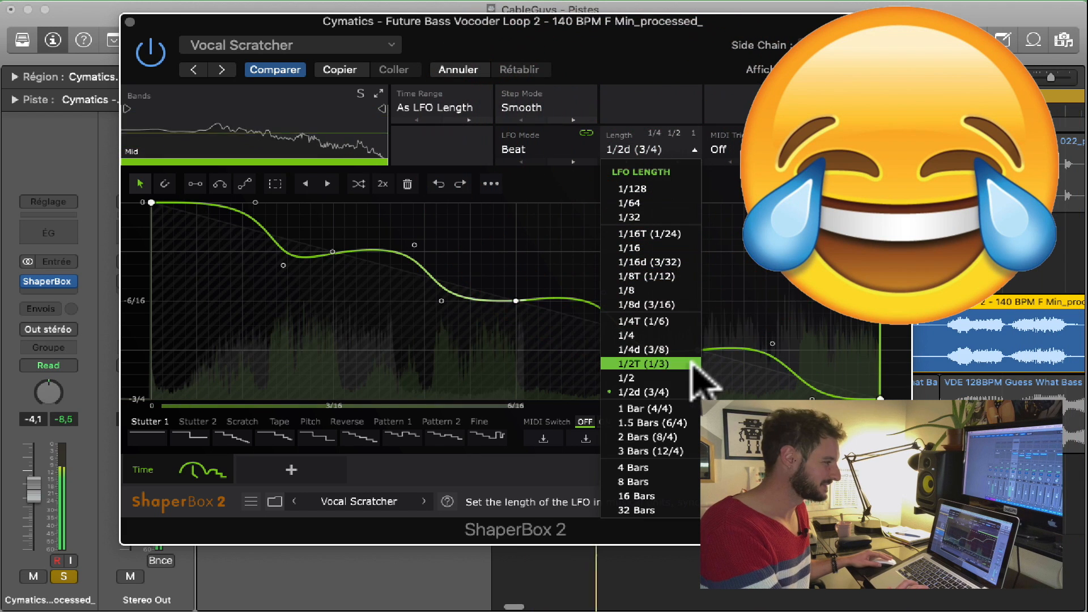
pyautogui.click(646, 378)
pyautogui.click(623, 149)
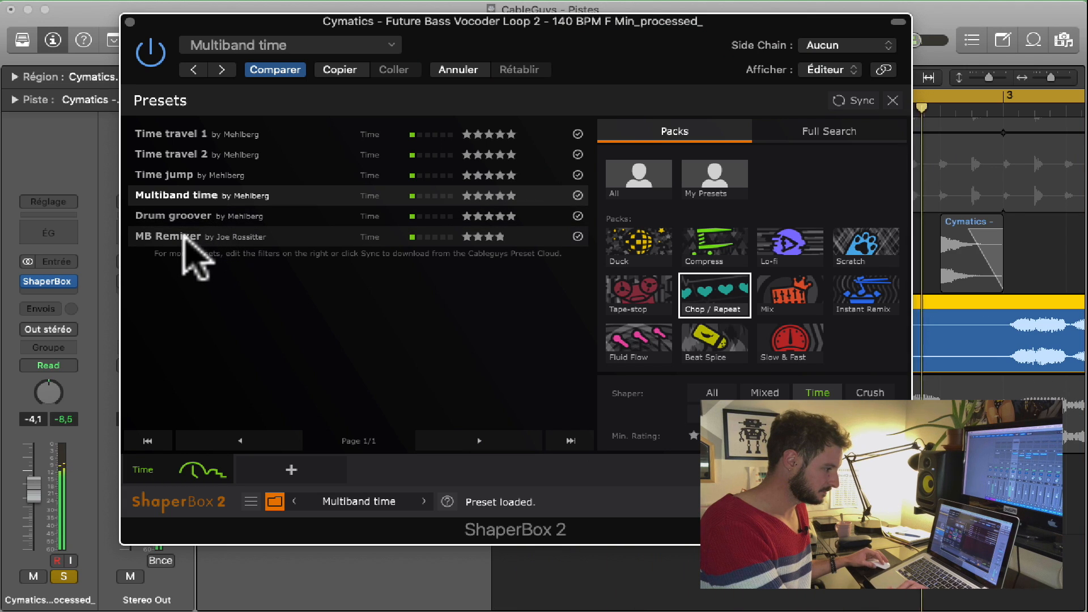
# - Audition the Multiband time preset with the Time shaper's bands and curve in view, and stop playback
pyautogui.click(148, 471)
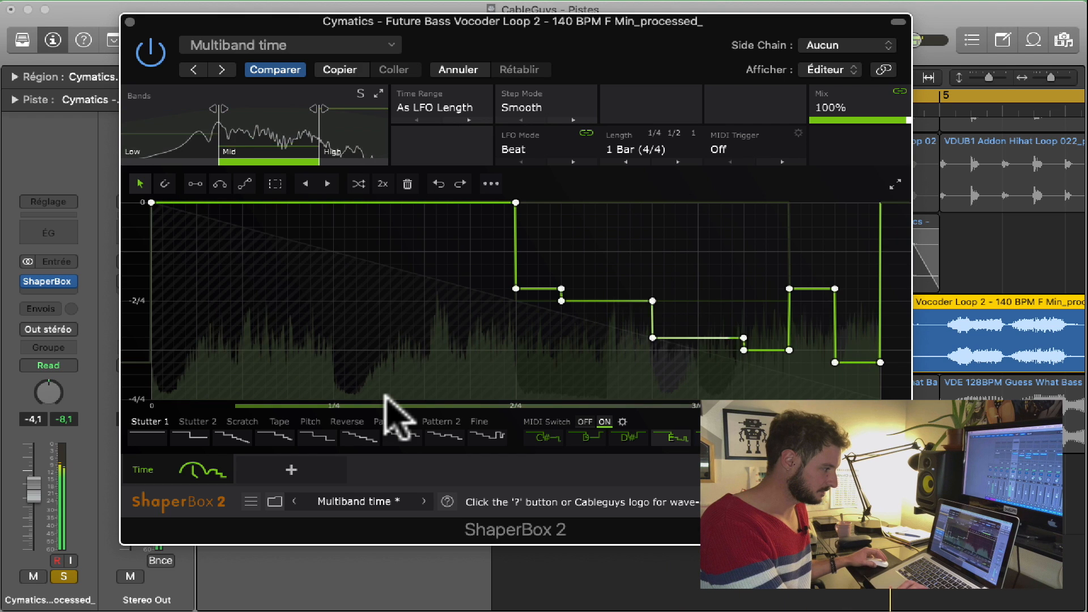
pyautogui.press('space')
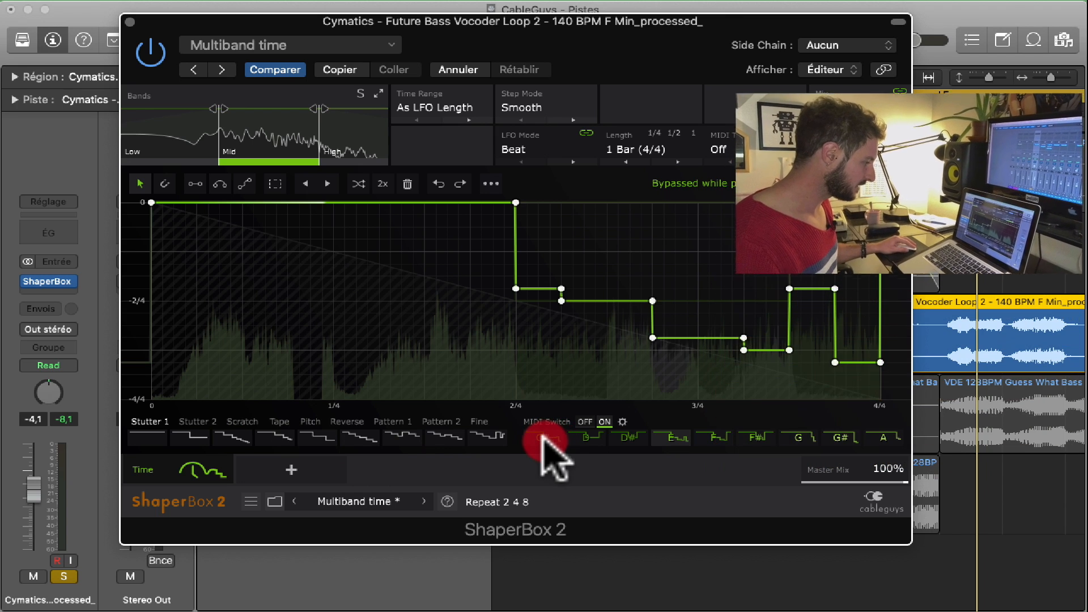
pyautogui.click(370, 437)
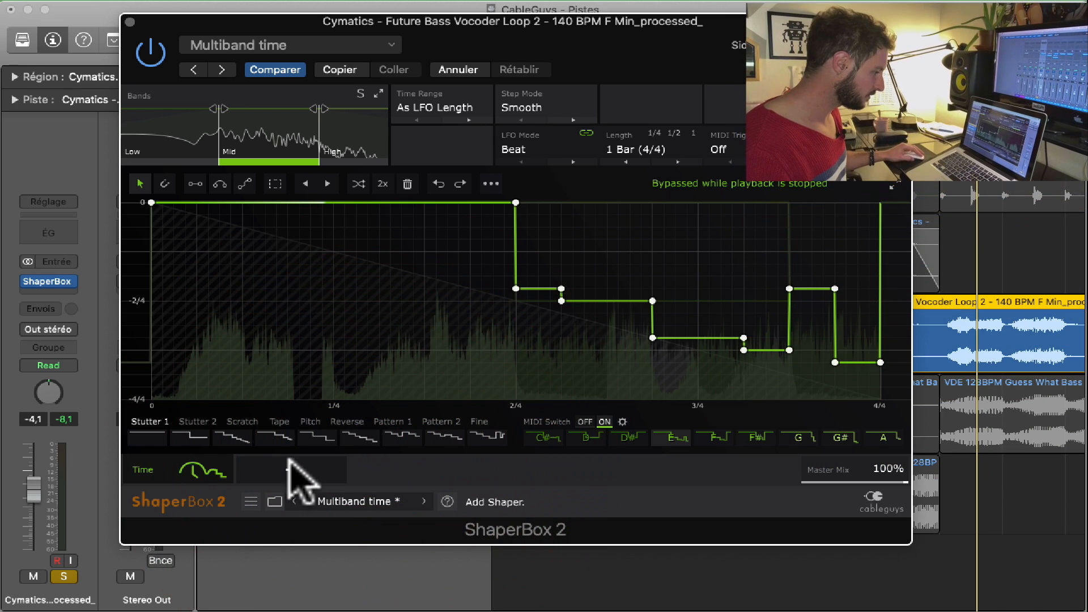
# - Add the Crush shaper alongside the Time shaper
pyautogui.click(288, 462)
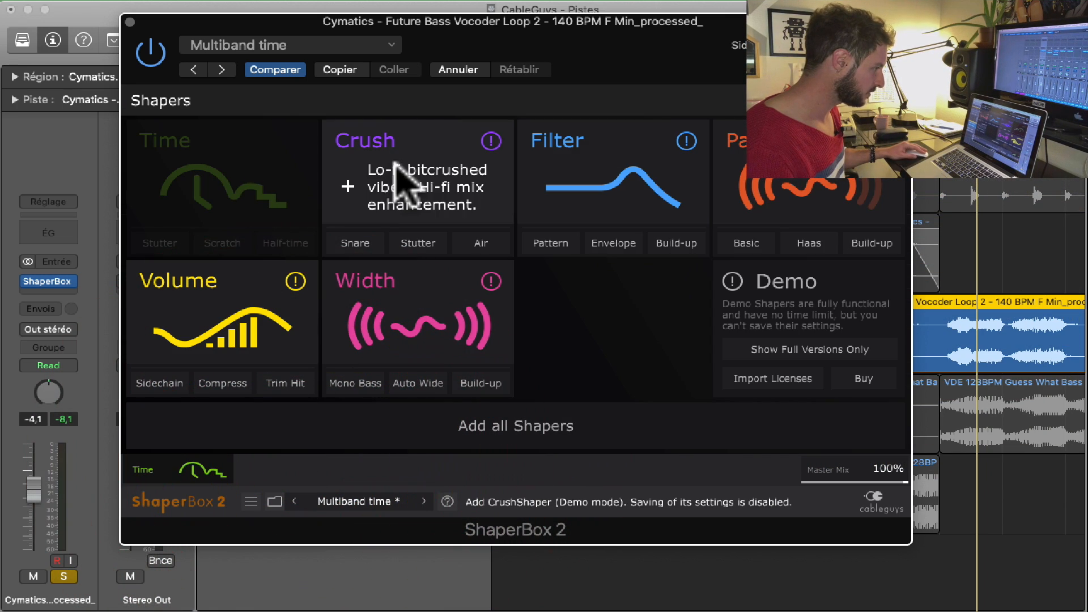
pyautogui.click(417, 398)
pyautogui.click(414, 190)
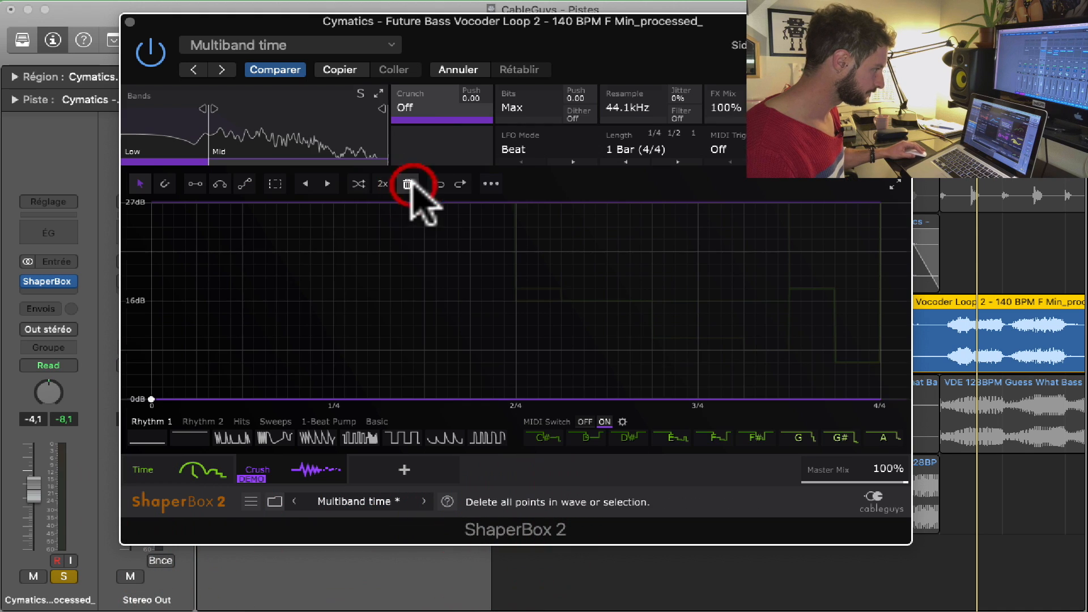
# - Clear the user waves stored in the G, G# and A slots and remove the Crush shaper
pyautogui.click(853, 452)
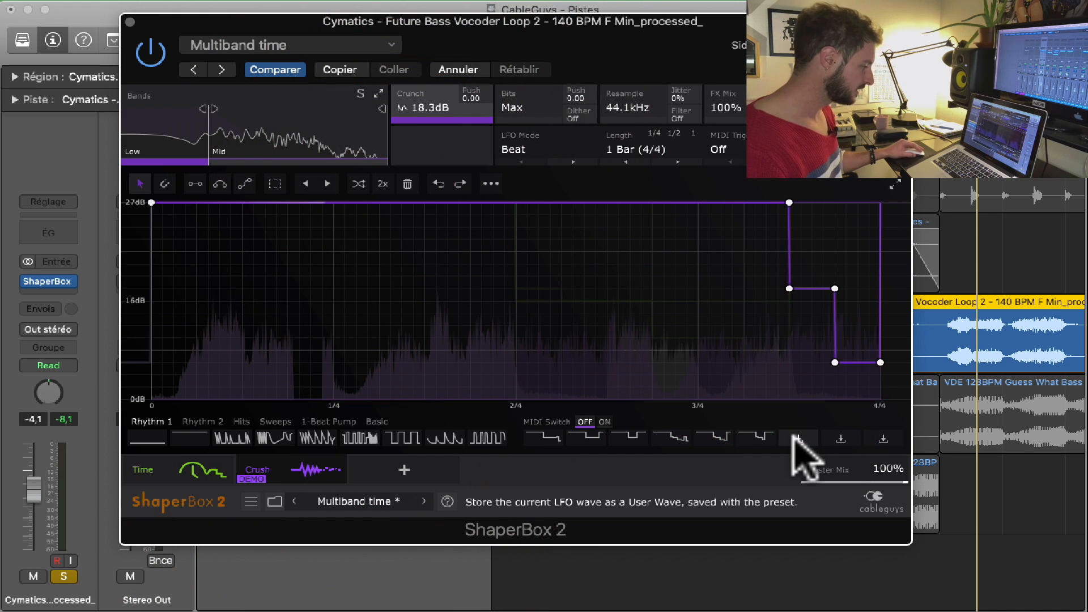
pyautogui.moveTo(250, 447)
pyautogui.click(338, 465)
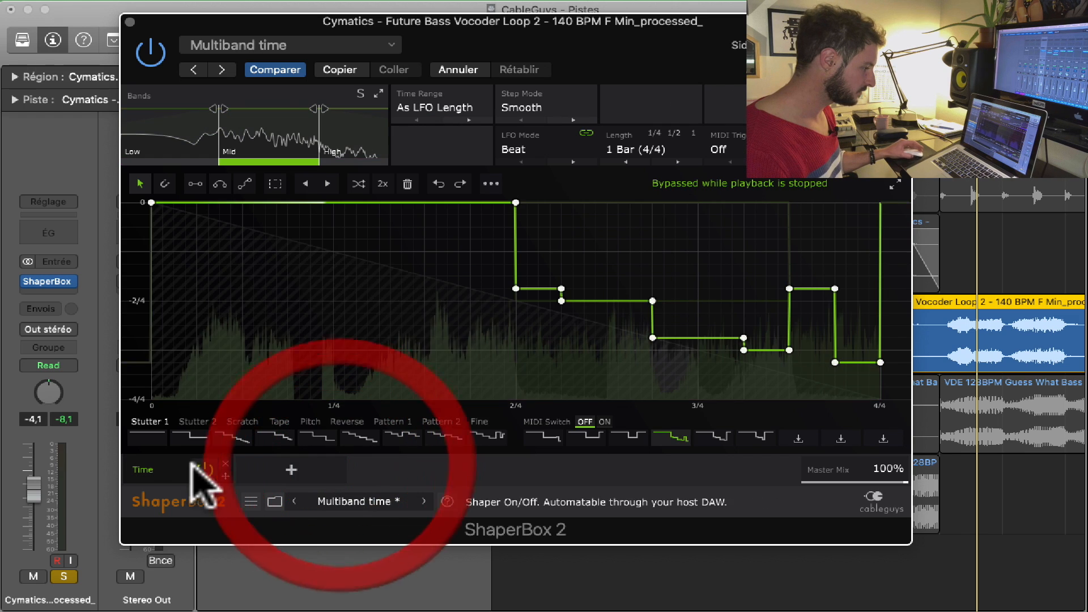
# - Turn MIDI Switch on for the Time shaper and store its current Mid band wave in the G slot
pyautogui.click(182, 468)
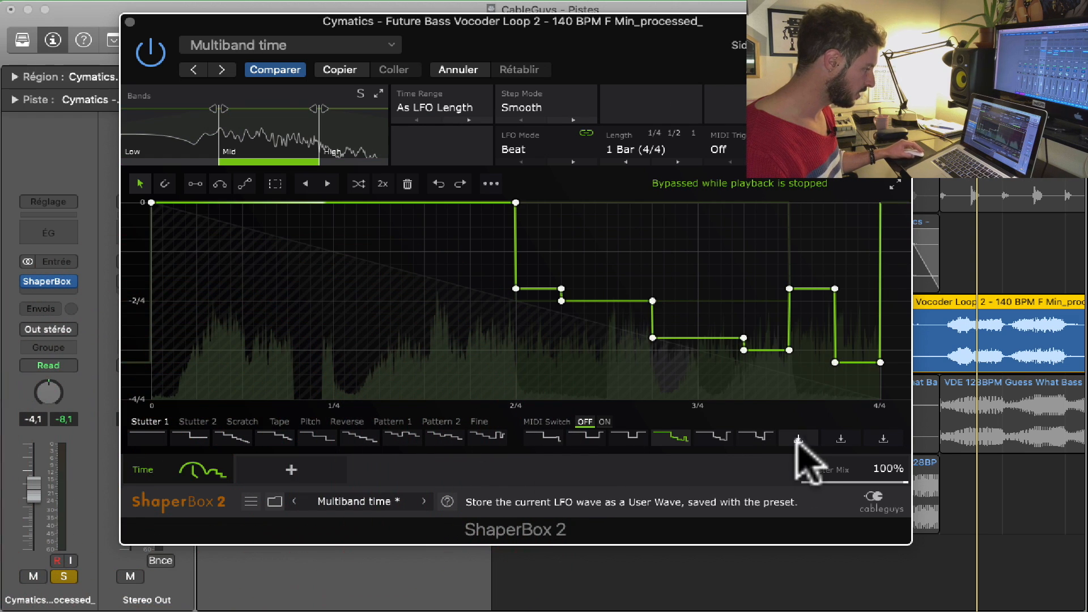
pyautogui.click(604, 422)
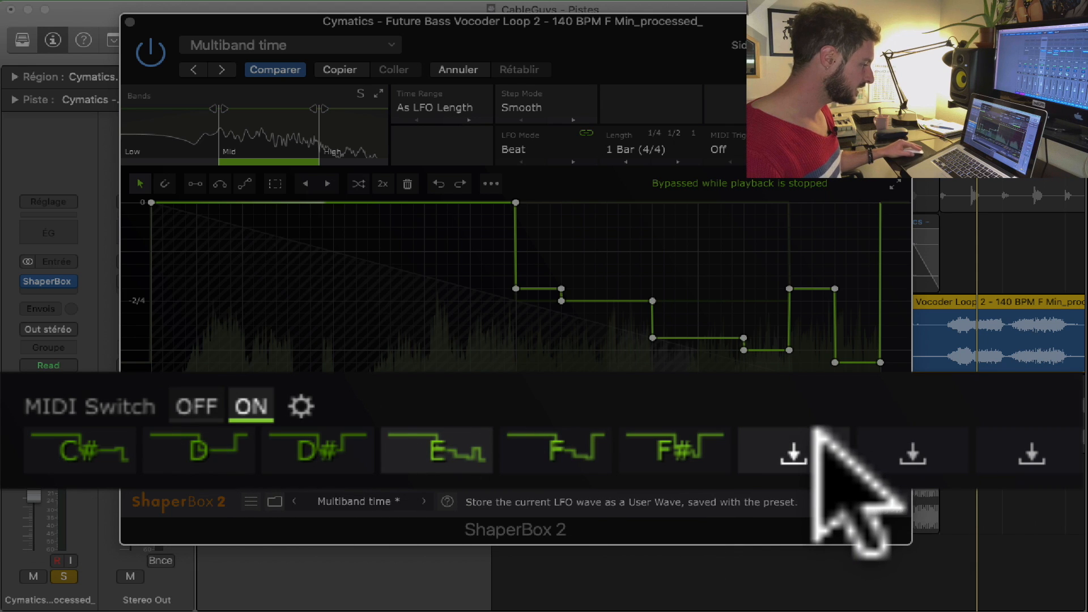
pyautogui.click(793, 453)
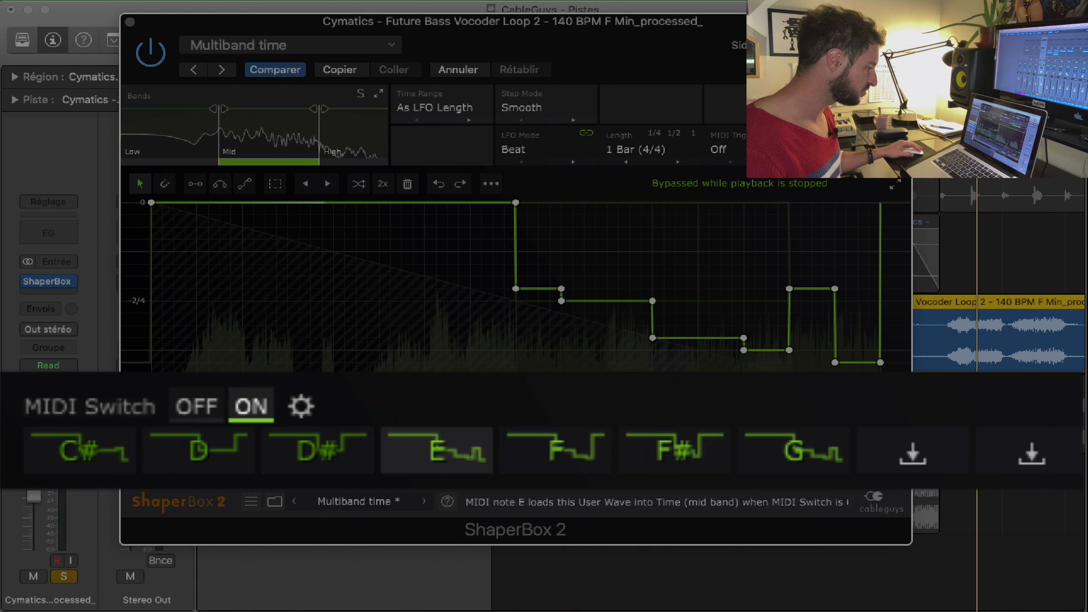
# - Add the Filter shaper and replace the D# slot's user wave with the Sine-like wave
pyautogui.click(301, 465)
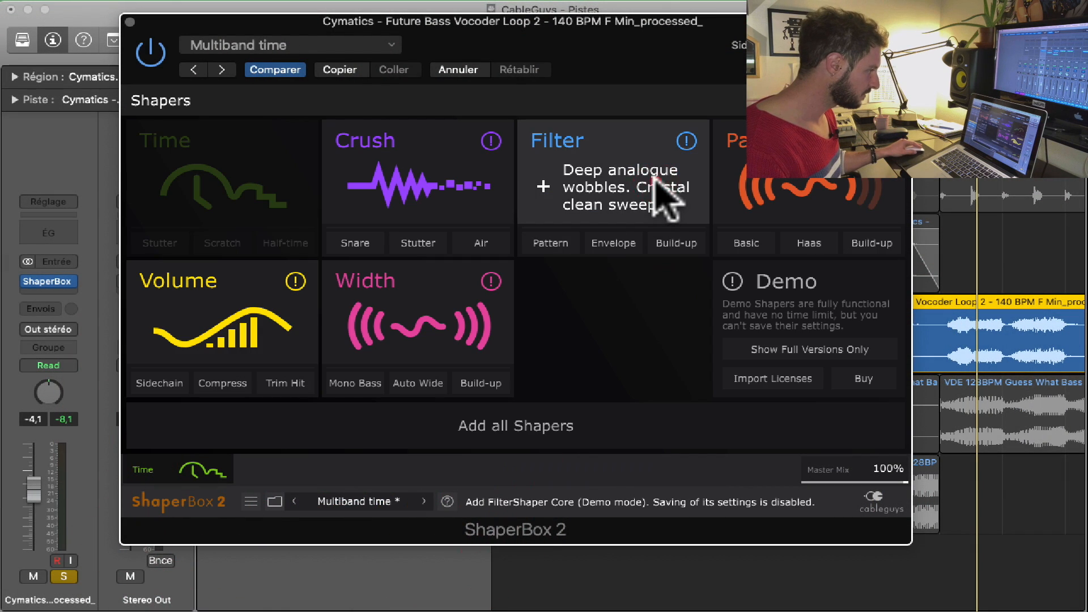
pyautogui.click(652, 198)
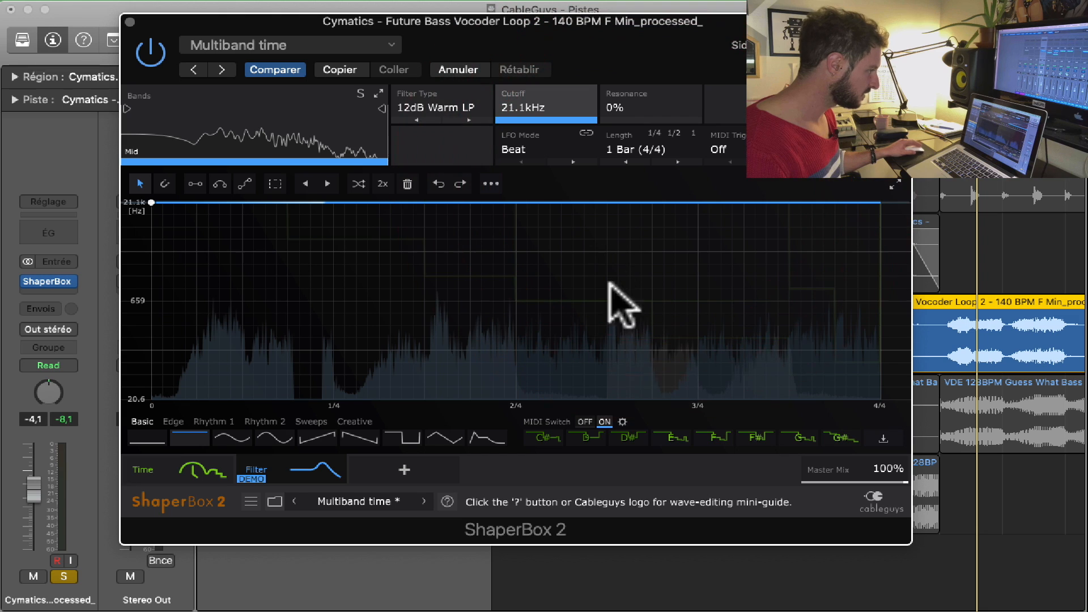
pyautogui.click(628, 440)
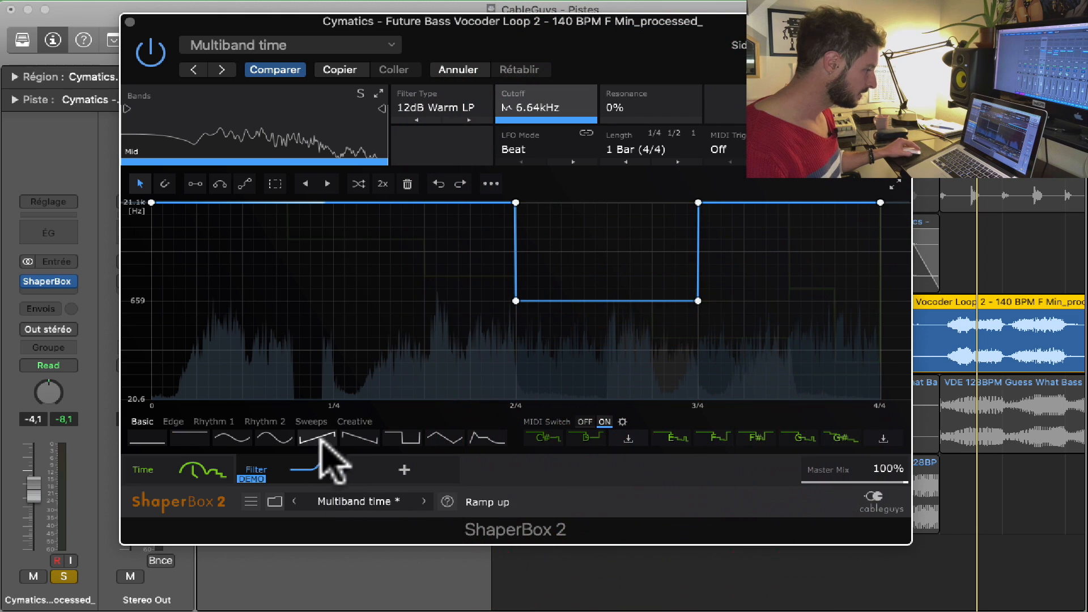
pyautogui.click(274, 437)
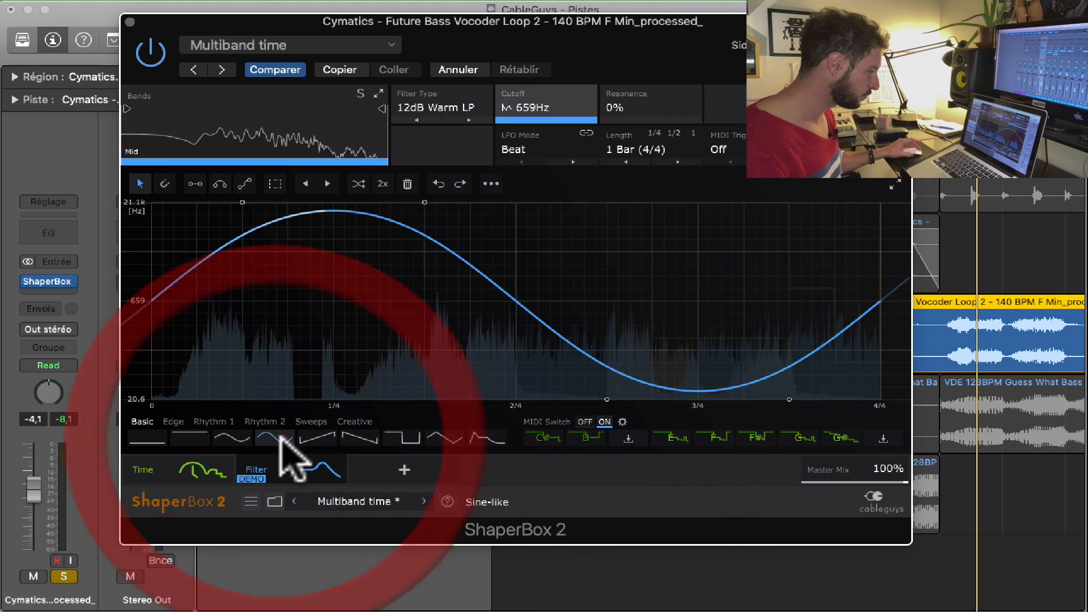
pyautogui.click(628, 440)
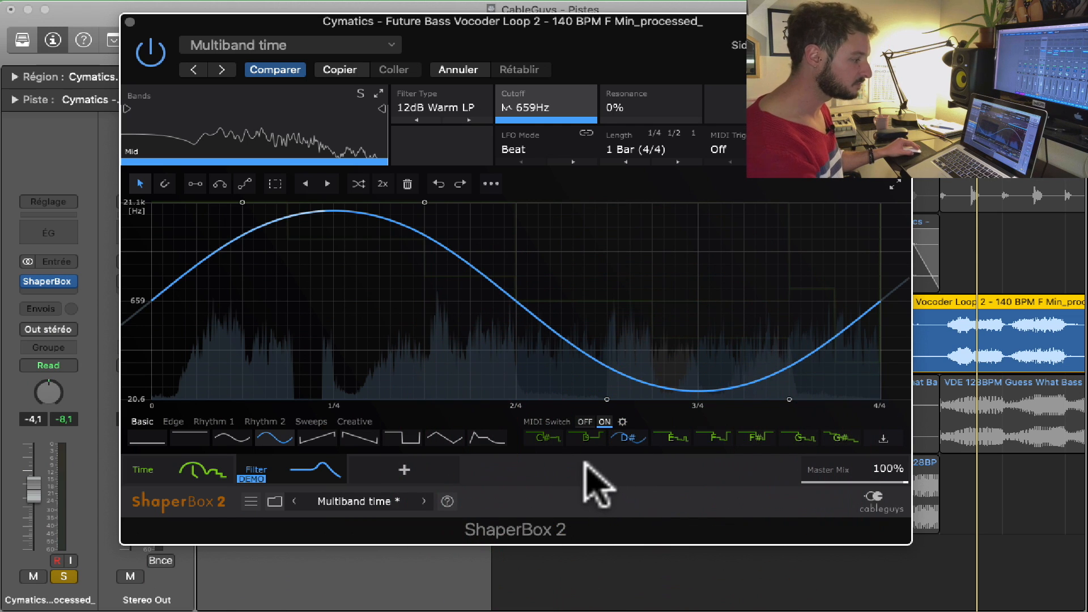
# - Clear the user wave stored in the E slot and add the Width shaper
pyautogui.click(673, 438)
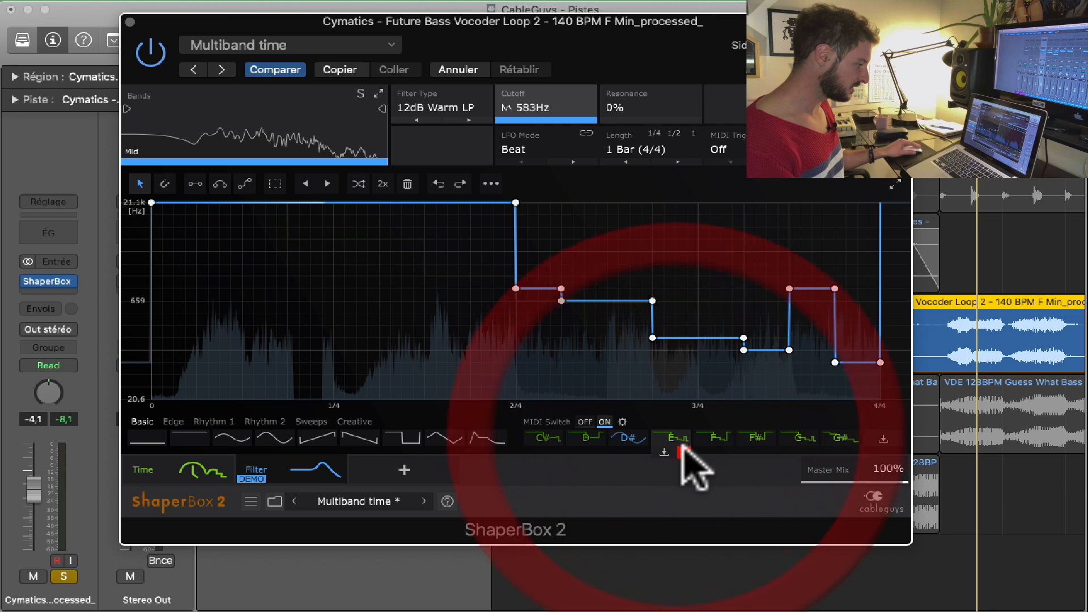
pyautogui.click(390, 470)
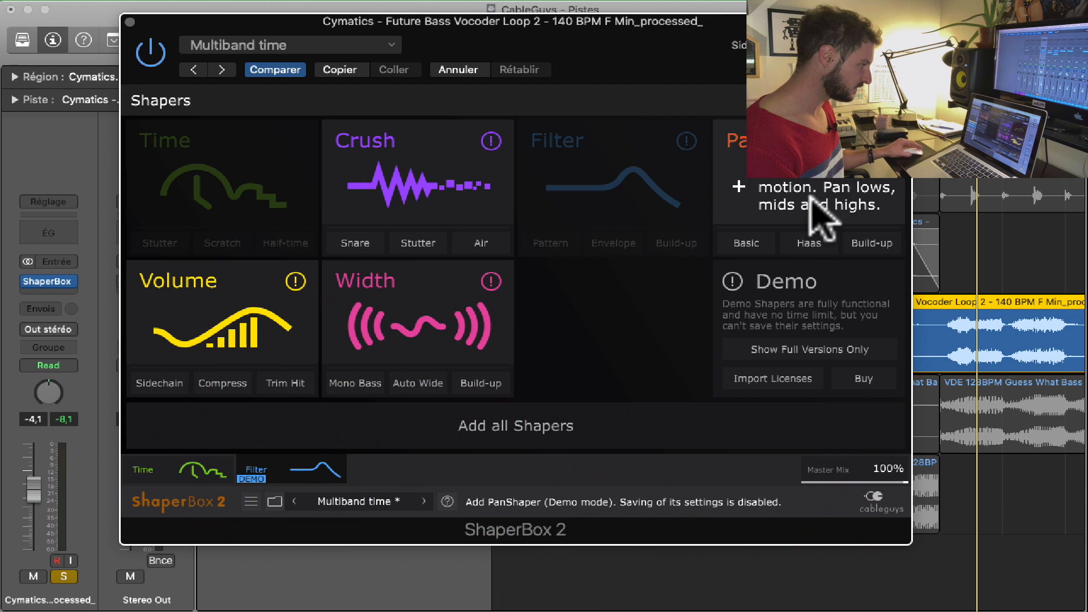
pyautogui.click(421, 322)
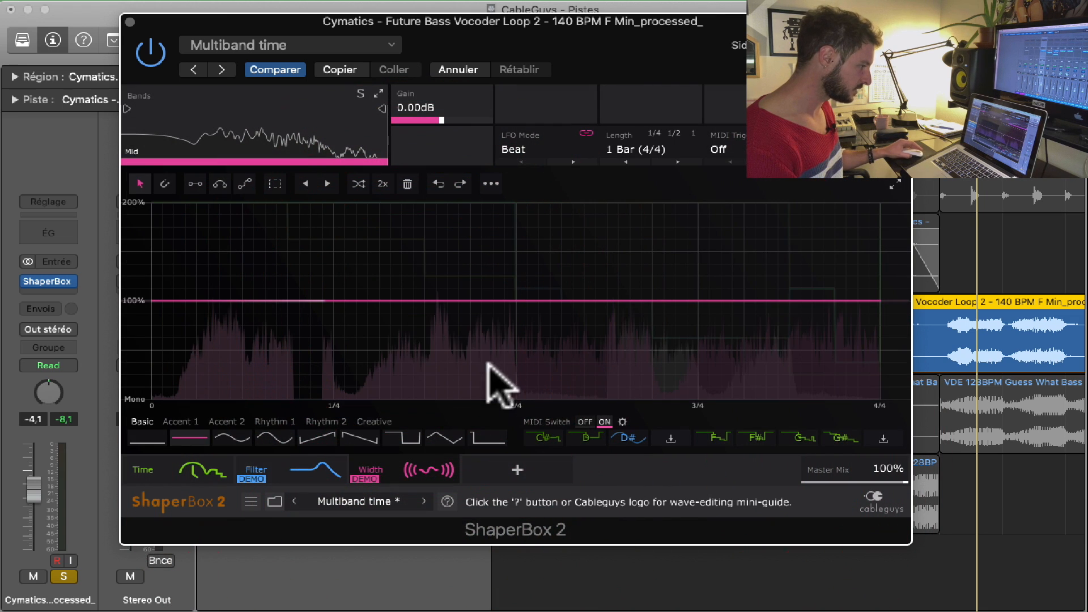
# - Store the Square wave for the Width shaper in the E slot and set its MIDI Trigger to On (1-shot)
pyautogui.click(398, 438)
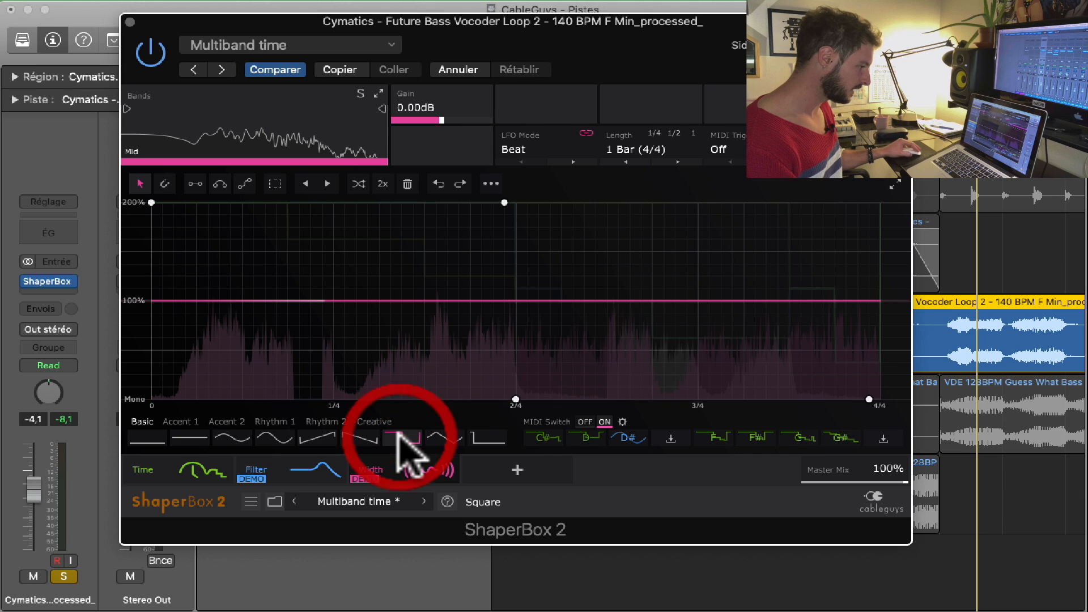
pyautogui.click(670, 439)
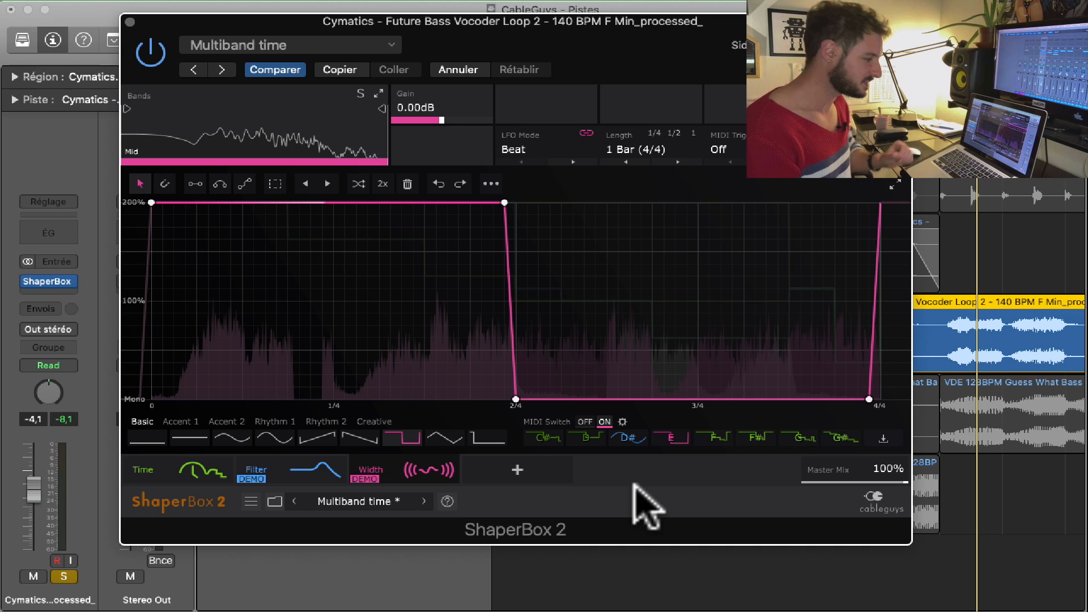
pyautogui.click(743, 150)
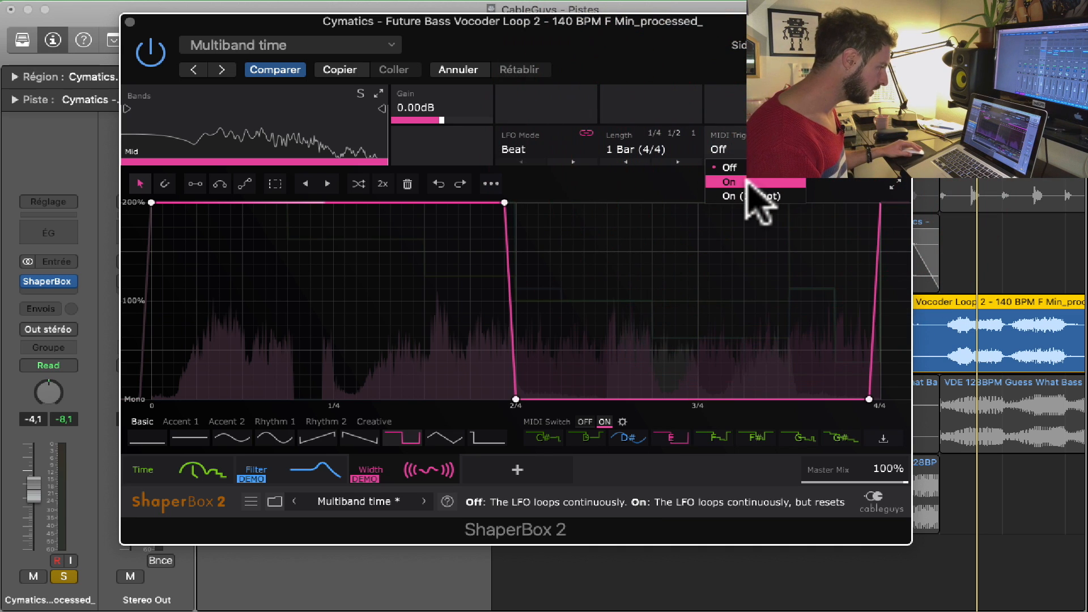
pyautogui.click(762, 198)
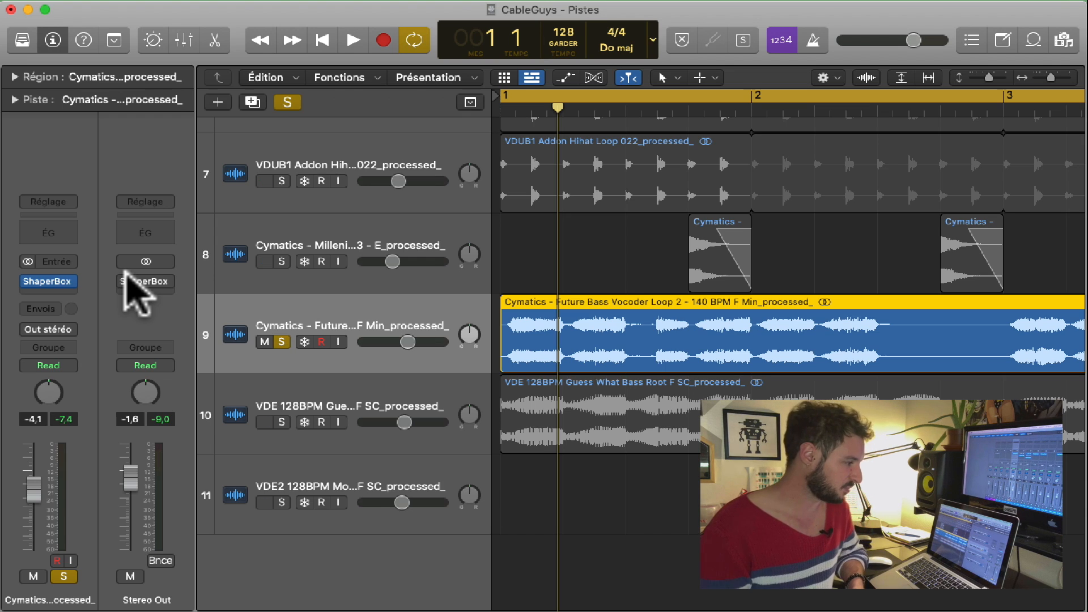
# - Enable ShaperBox on the Stereo Out channel and play the project with that plug-in's editor open
pyautogui.click(124, 282)
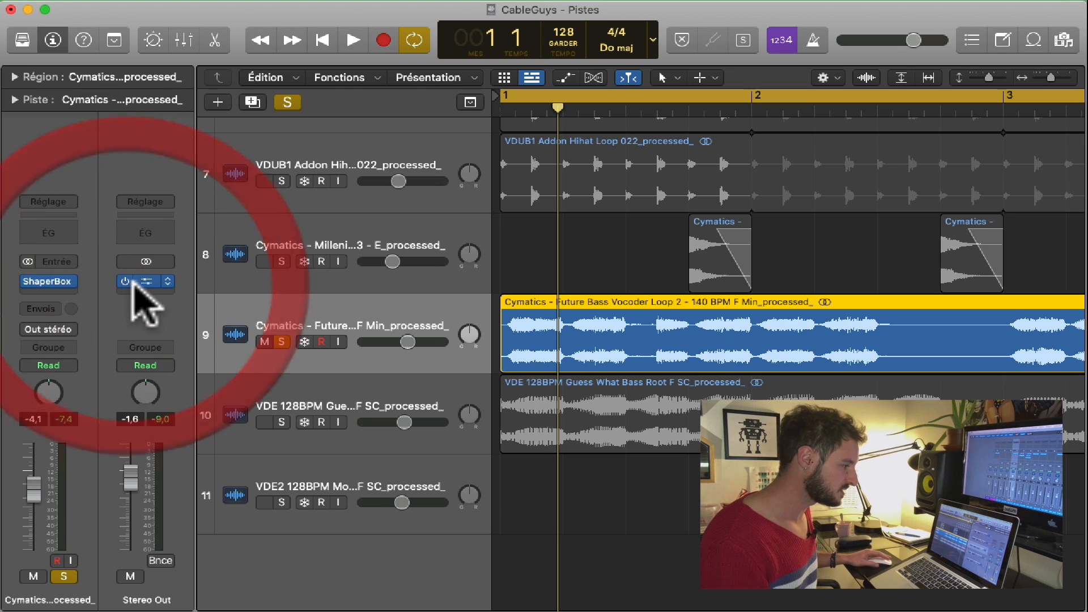
pyautogui.click(143, 282)
pyautogui.press('space')
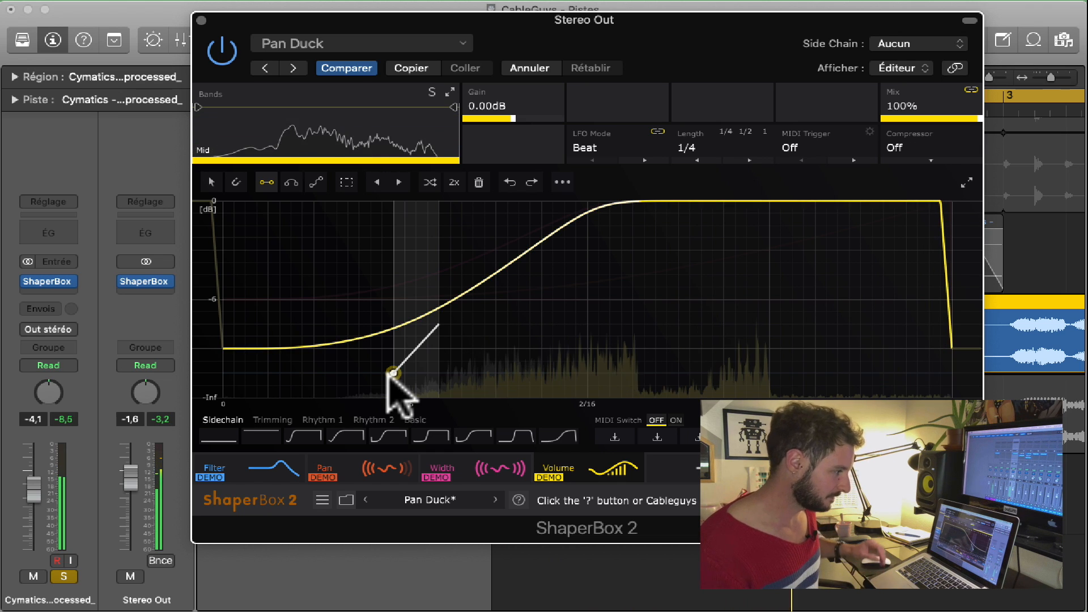
pyautogui.moveTo(25, 282)
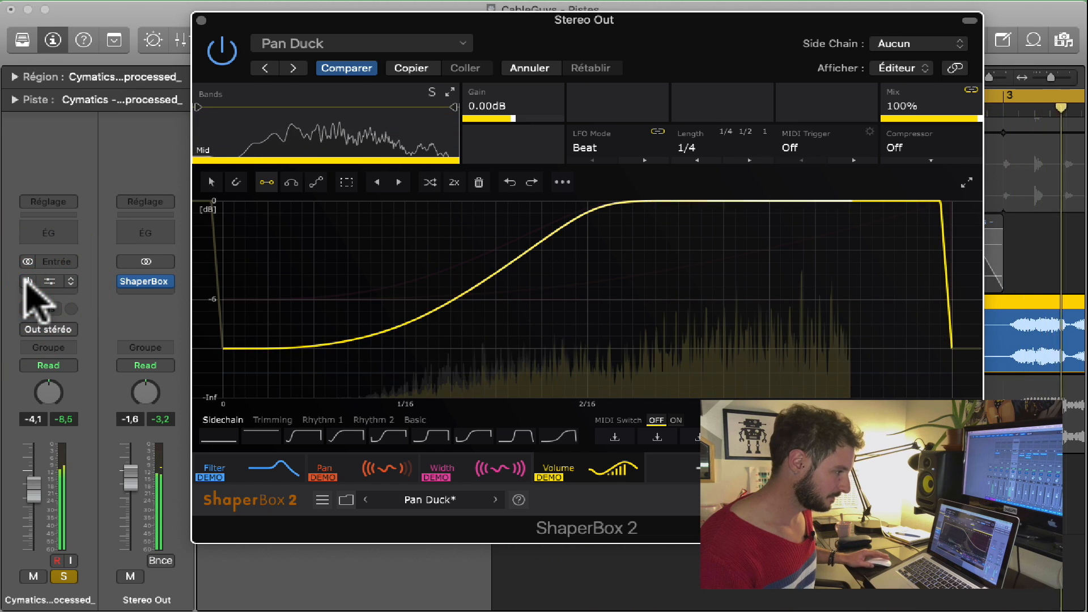